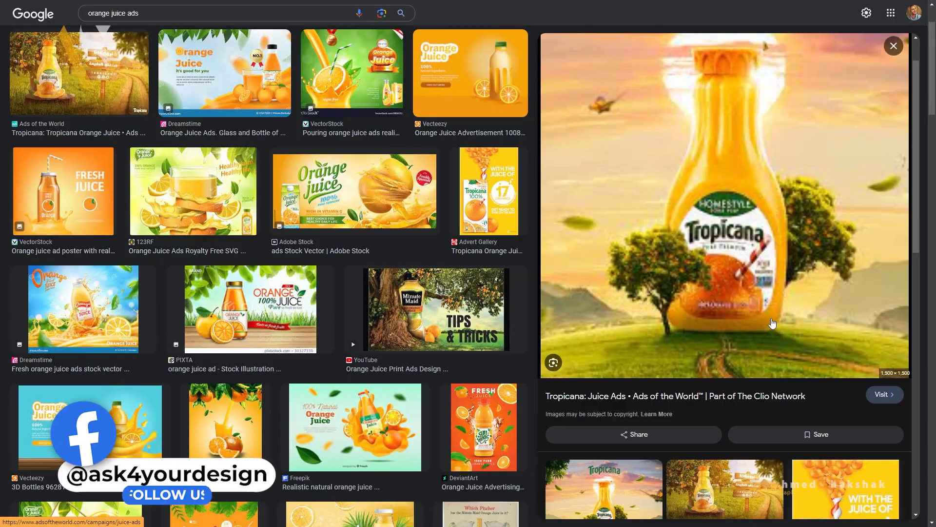
# Step: Examine orange juice ad references in the image results, previewing the Adobe Stock and Dreamstime designs for composition ideas
pyautogui.scroll(-10, 773, 324)
pyautogui.click(361, 195)
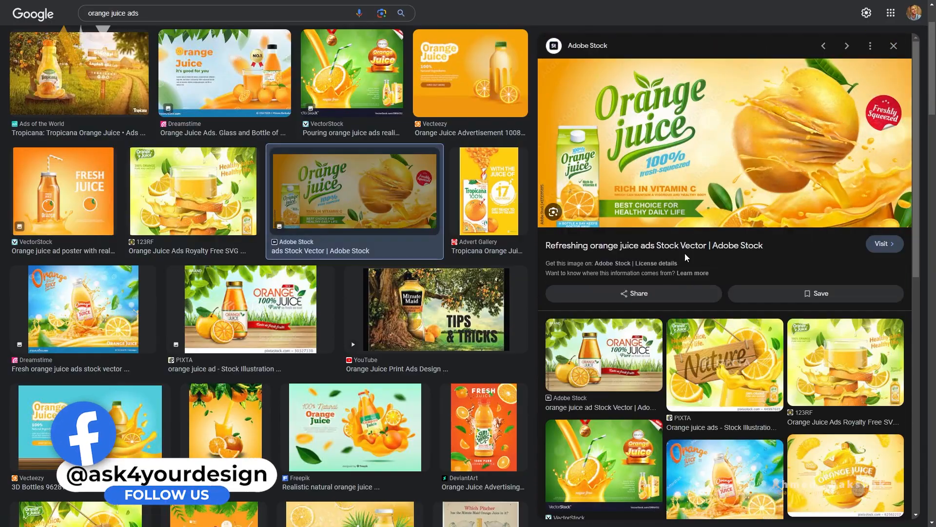
pyautogui.scroll(-10, 686, 225)
pyautogui.click(104, 311)
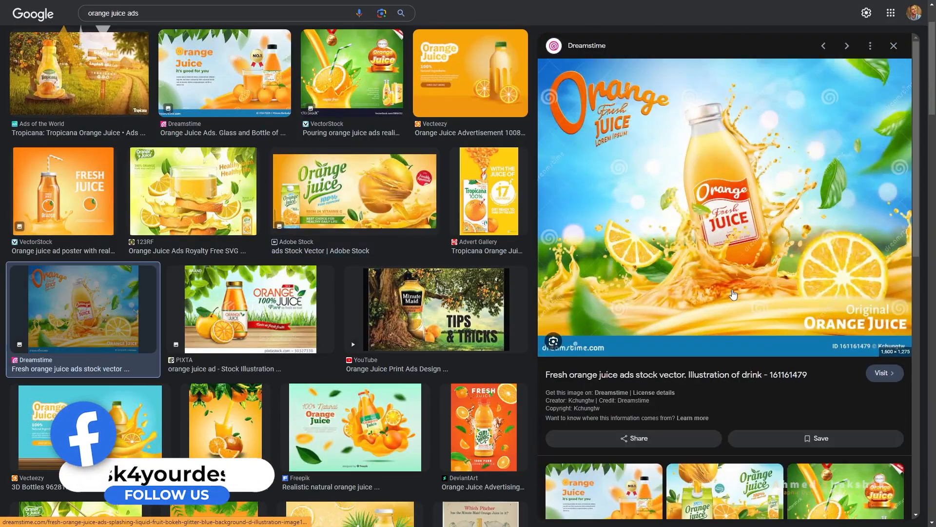
pyautogui.scroll(-5, 727, 273)
pyautogui.scroll(1, 726, 273)
pyautogui.click(893, 48)
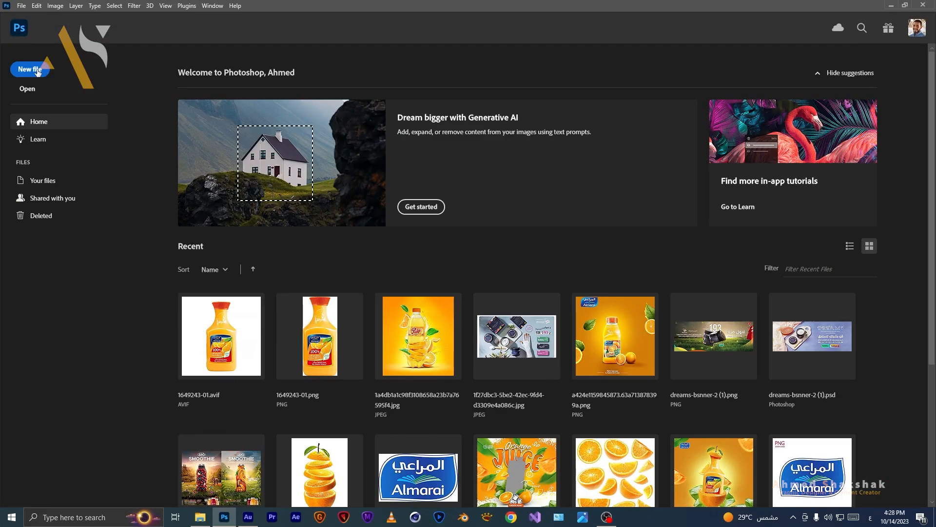
# Step: Create a new 1500 × 1500 pixel RGB document at 150 pixels/centimeter with a white background
pyautogui.click(38, 71)
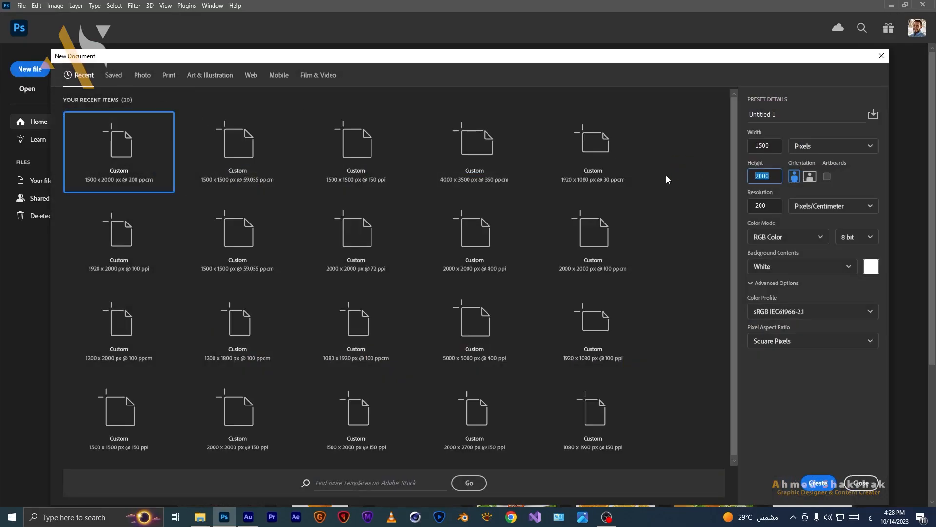
pyautogui.write('1500')
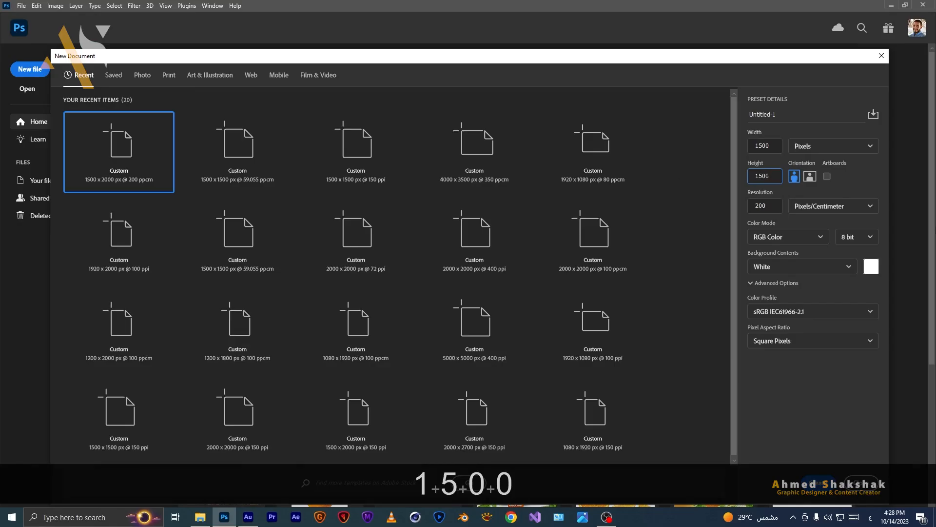
pyautogui.write('1500')
pyautogui.press('BackSpace')
pyautogui.click(815, 483)
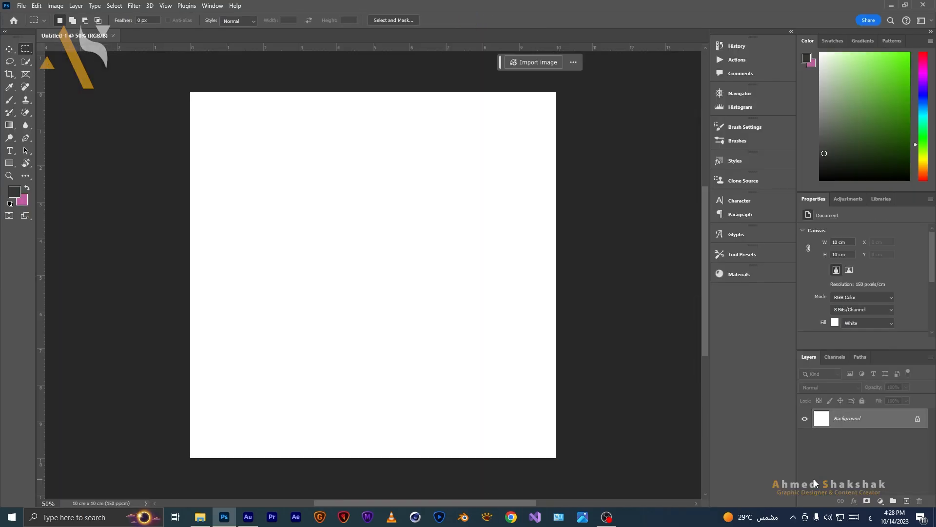
# Step: Place the خلفية.png image so it fills the canvas and delete the white Background layer
pyautogui.click(200, 516)
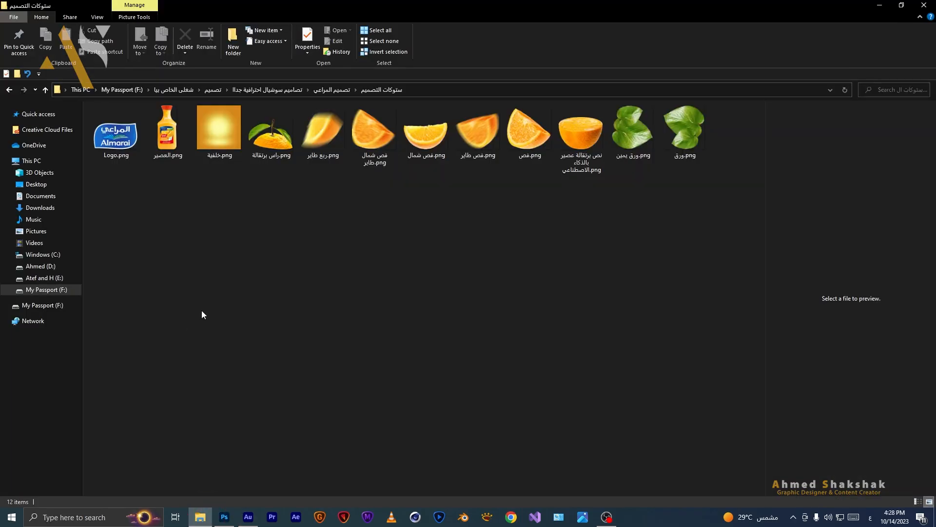
pyautogui.click(220, 150)
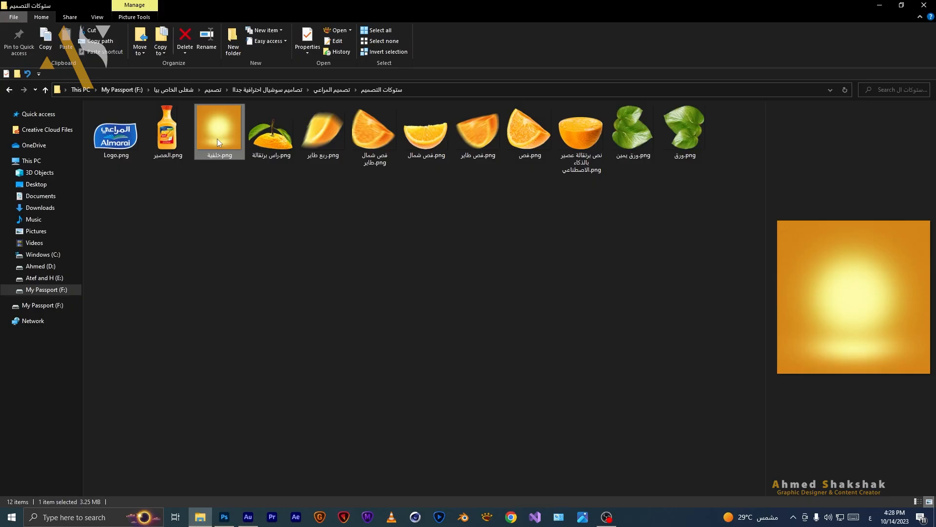
pyautogui.moveTo(217, 139); pyautogui.dragTo(347, 338)
pyautogui.doubleClick(371, 325)
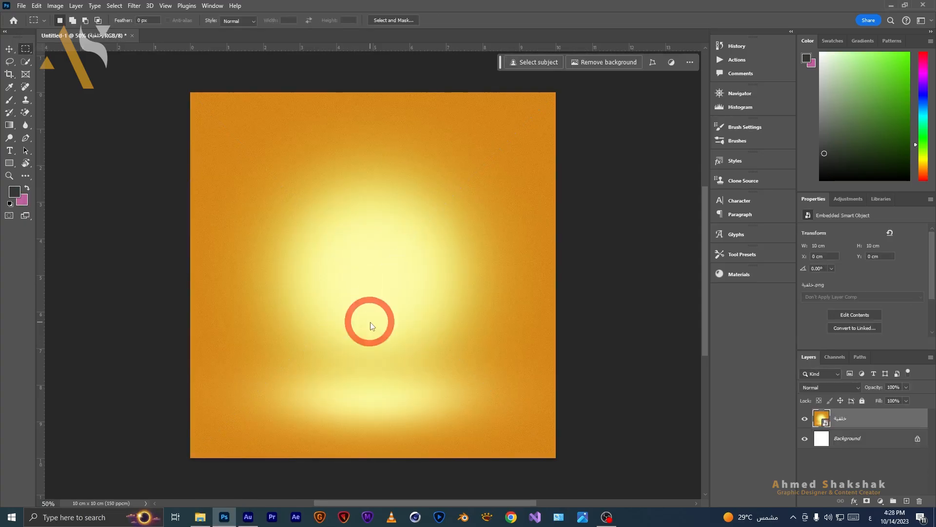
pyautogui.click(876, 447)
pyautogui.press('Delete')
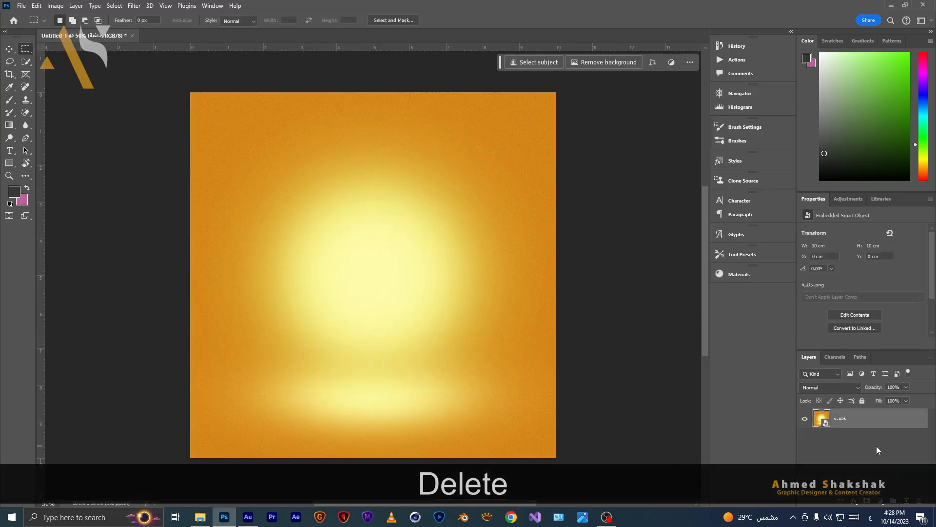
# Step: Place Logo.png, scaled to about 1.17 × 0.71 cm, in the upper-left corner of the artwork
pyautogui.click(200, 517)
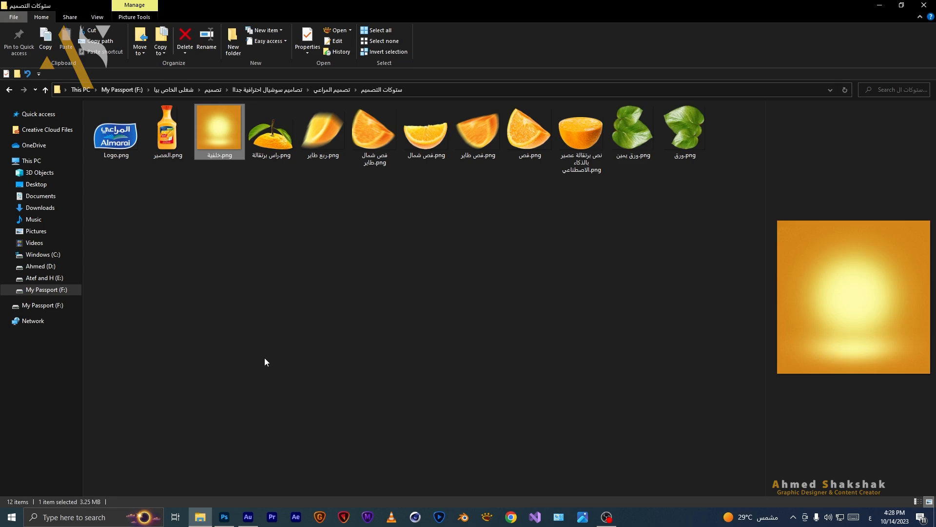
pyautogui.click(264, 358)
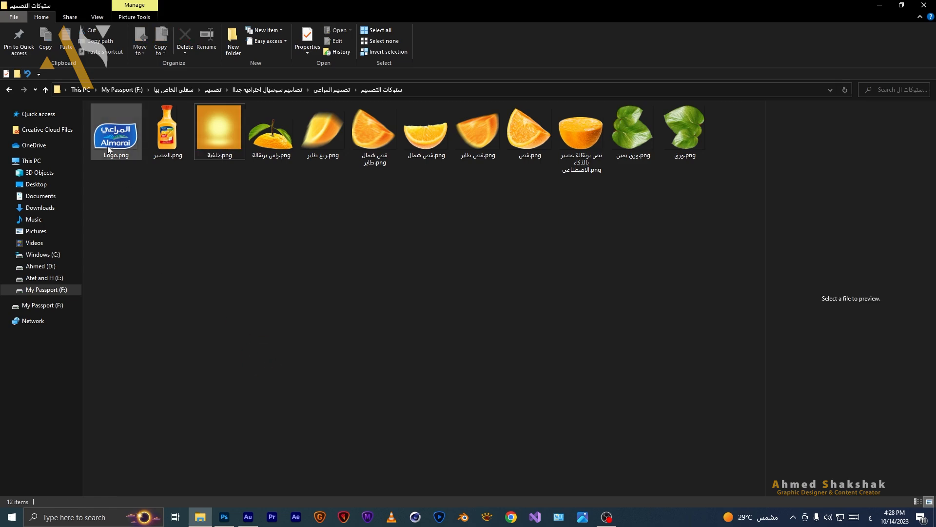
pyautogui.moveTo(109, 150); pyautogui.dragTo(318, 146)
pyautogui.moveTo(559, 278); pyautogui.dragTo(233, 274)
pyautogui.moveTo(219, 276); pyautogui.dragTo(241, 129)
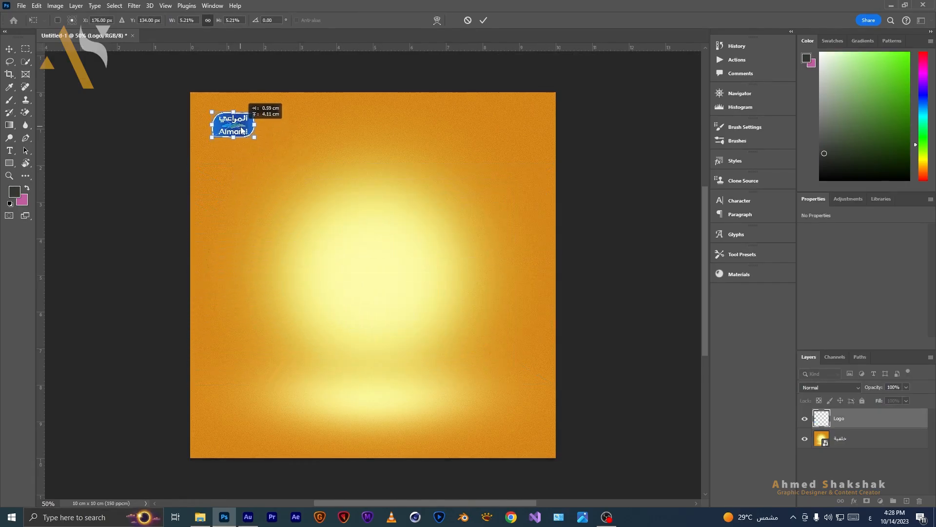
pyautogui.press('Return')
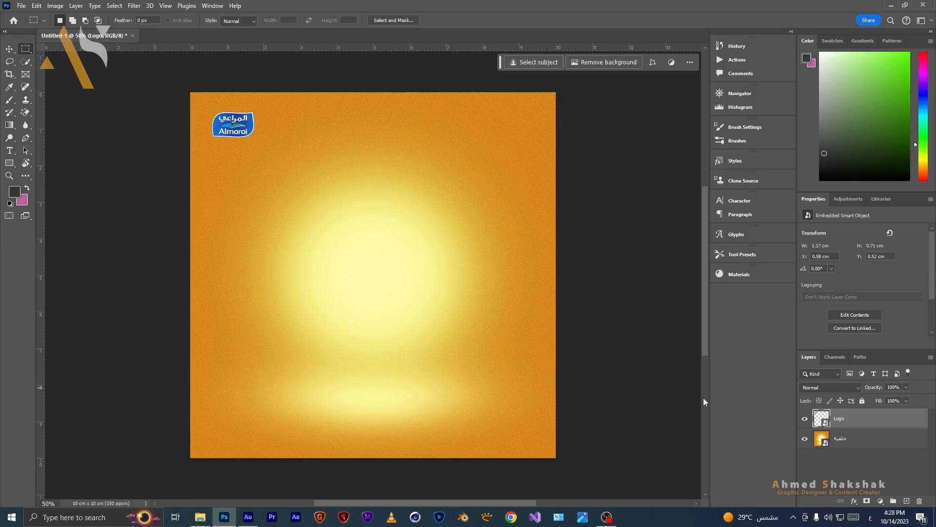
# Step: Place the juice bottle image العصير.png, scaled to about 2.51 × 5.73 cm, centred over the background glow
pyautogui.hotkey('alt', 'Tab')
pyautogui.click(164, 139)
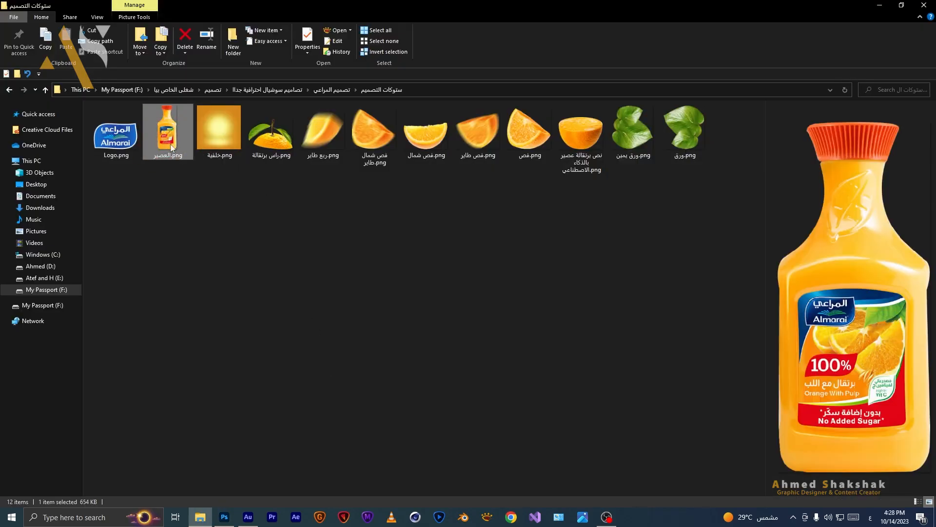
pyautogui.moveTo(173, 145); pyautogui.dragTo(317, 361)
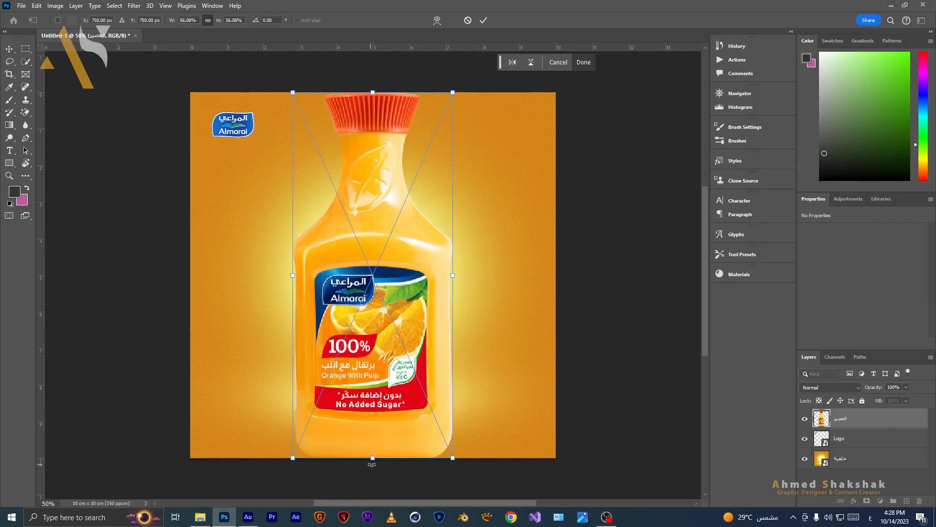
pyautogui.moveTo(373, 458); pyautogui.dragTo(377, 390)
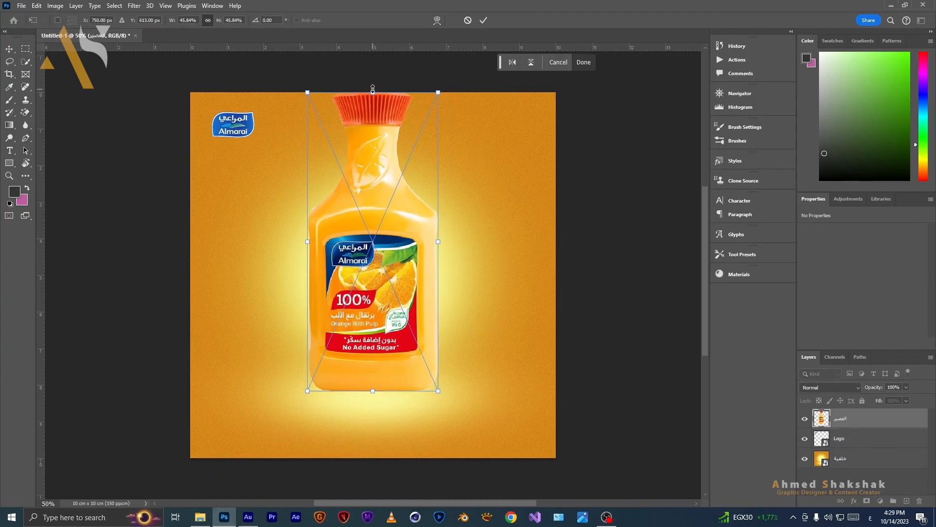
pyautogui.moveTo(373, 92); pyautogui.dragTo(370, 179)
pyautogui.press('Return')
pyautogui.press('m')
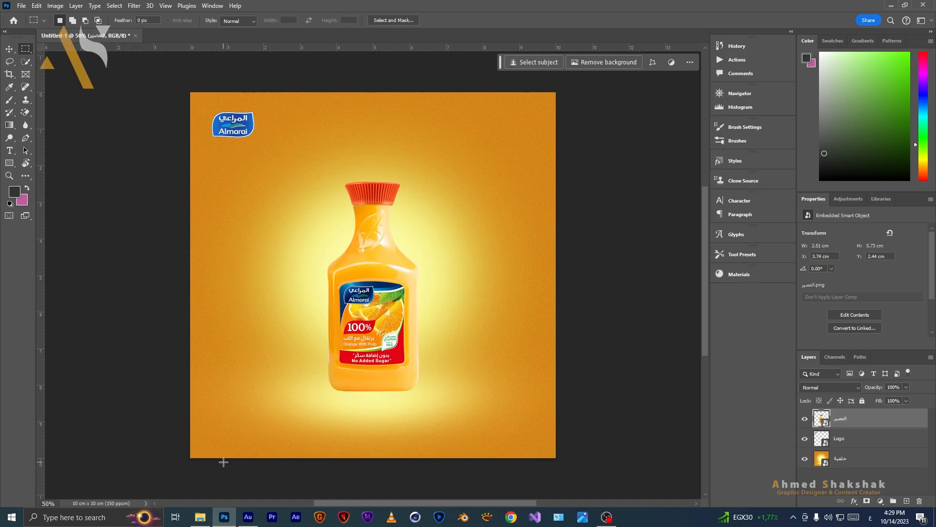
# Step: Place the half-orange juice image at about 3.69 × 2.69 cm over the bottle's base and stack its layer beneath the bottle
pyautogui.moveTo(203, 522)
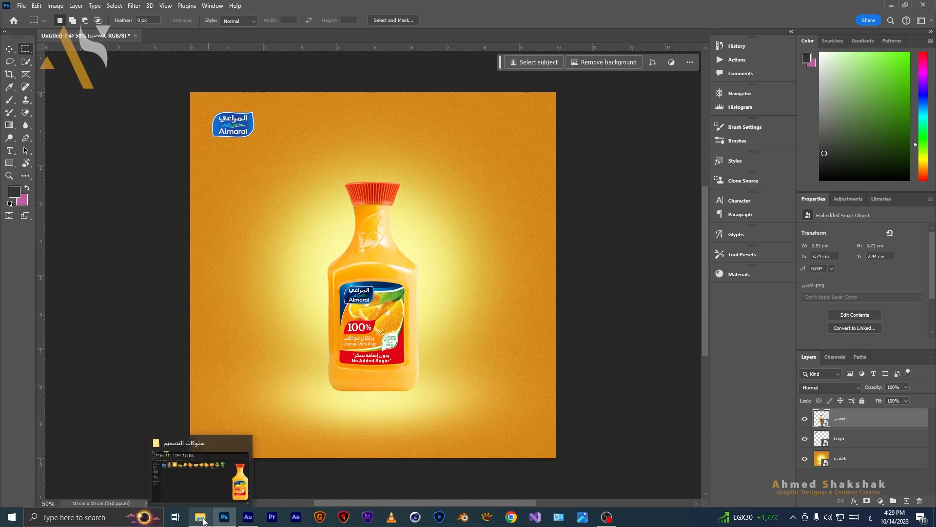
pyautogui.click(204, 522)
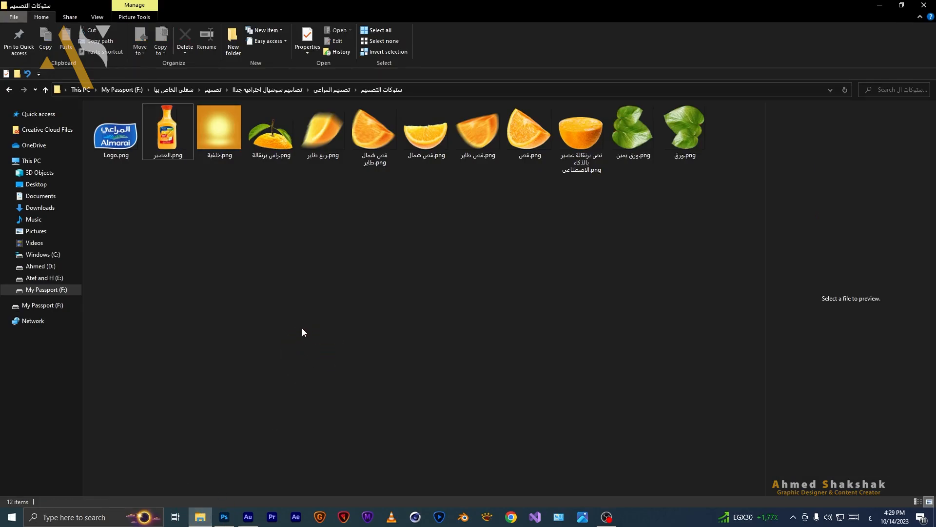
pyautogui.click(583, 166)
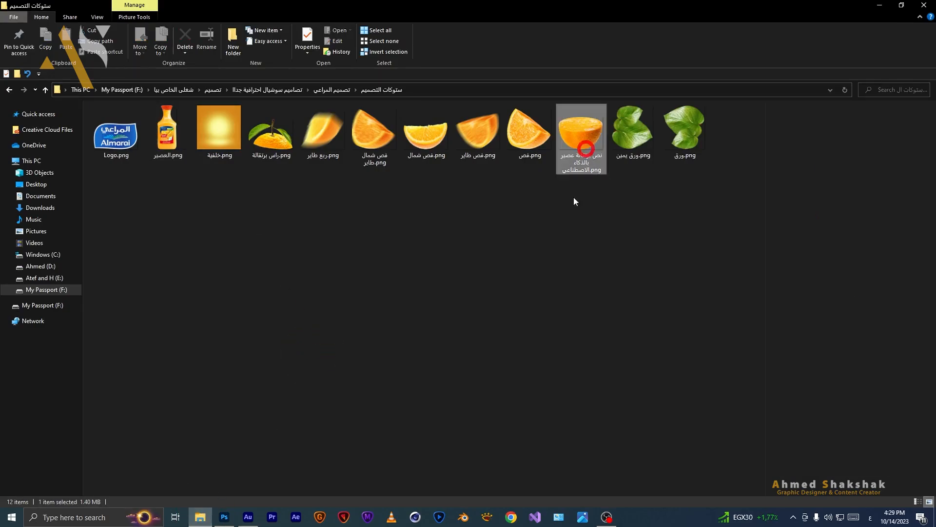
pyautogui.moveTo(590, 139); pyautogui.dragTo(385, 333)
pyautogui.moveTo(560, 272); pyautogui.dragTo(452, 273)
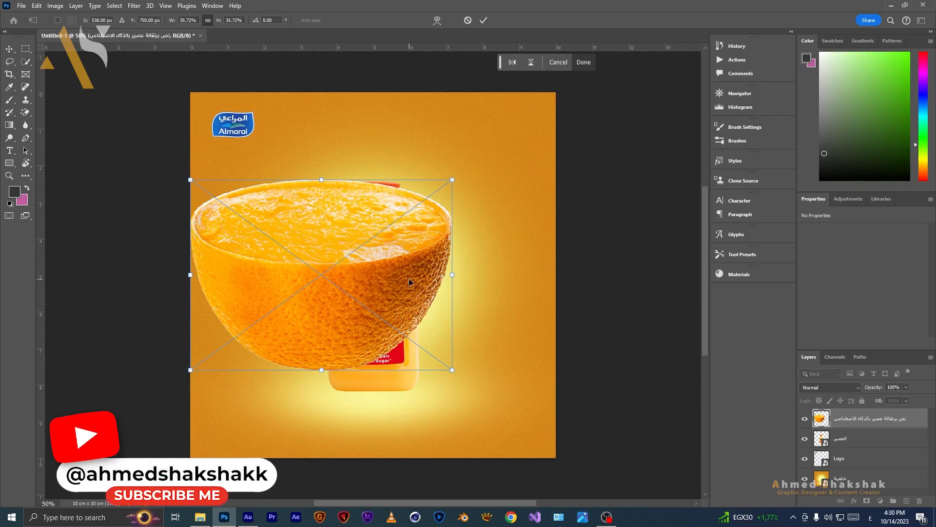
pyautogui.moveTo(452, 272); pyautogui.dragTo(374, 272)
pyautogui.moveTo(284, 315); pyautogui.dragTo(378, 393)
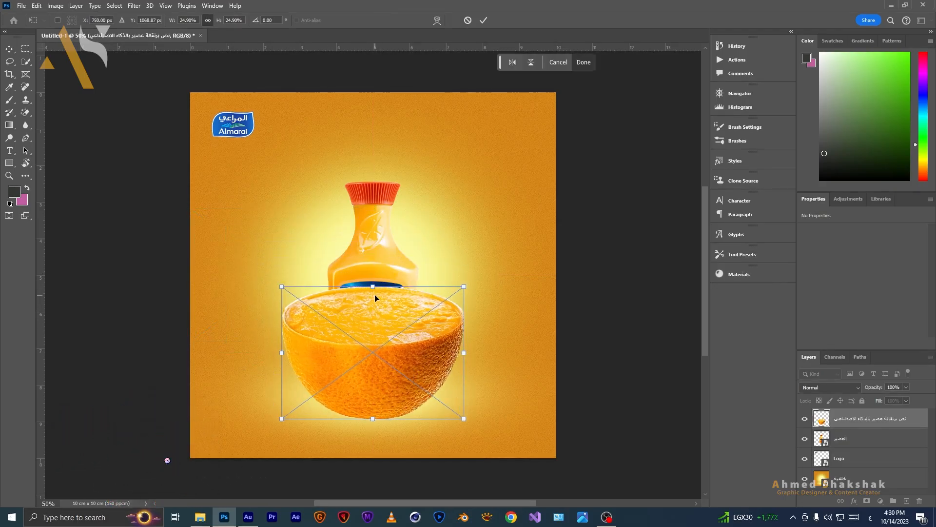
pyautogui.moveTo(373, 286); pyautogui.dragTo(367, 321)
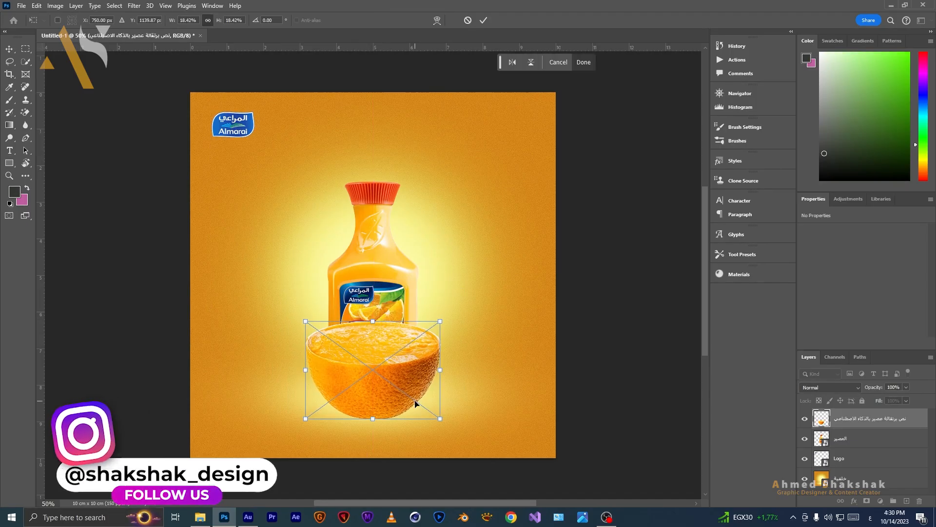
pyautogui.moveTo(393, 404); pyautogui.dragTo(392, 389)
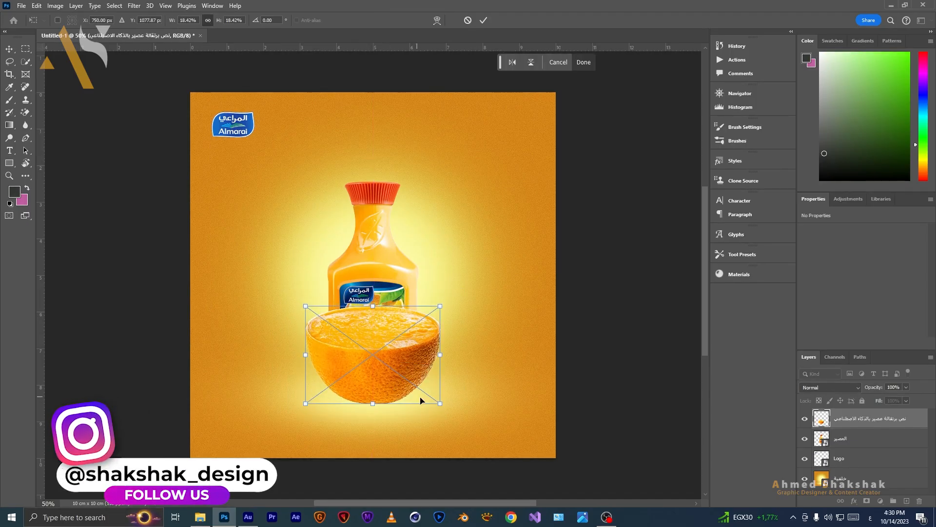
pyautogui.press('Return')
pyautogui.moveTo(883, 420); pyautogui.dragTo(884, 442)
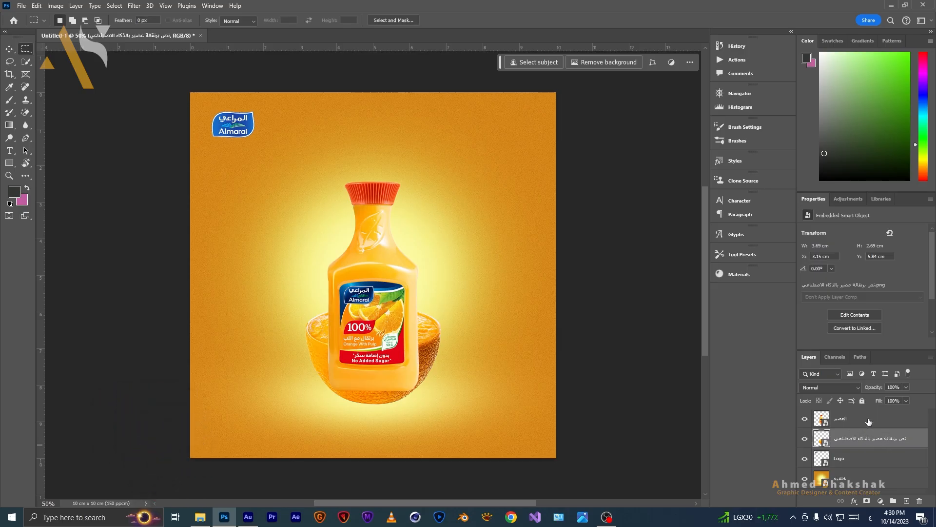
# Step: Add a layer mask to the bottle layer and set up the Brush tool with black and 50% flow
pyautogui.click(868, 422)
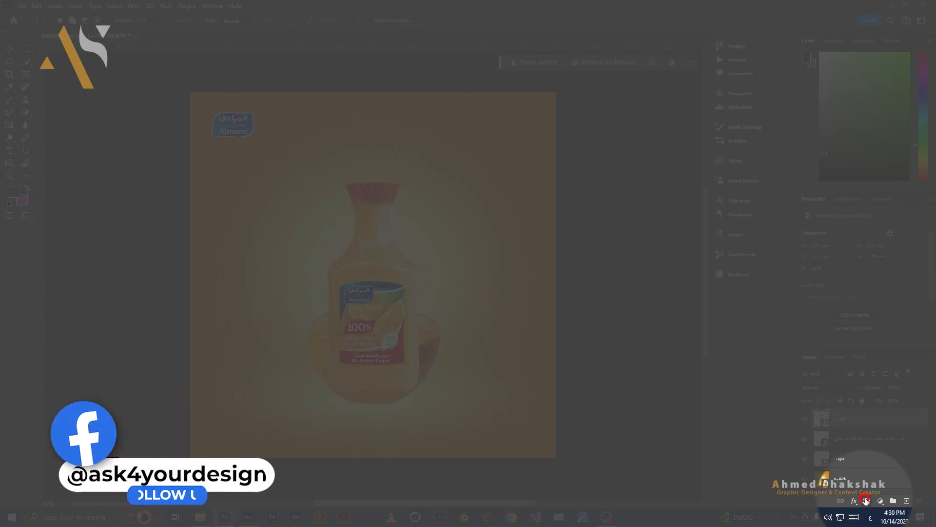
pyautogui.click(866, 501)
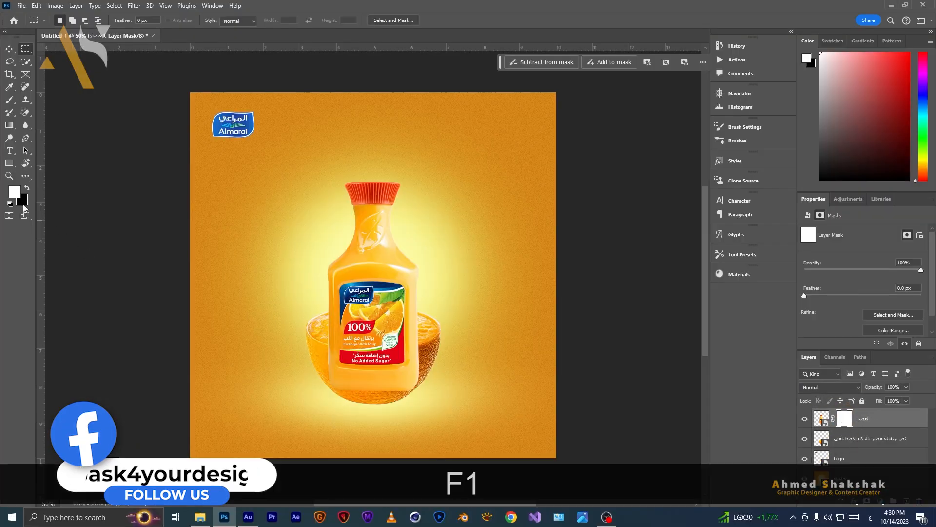
pyautogui.click(9, 100)
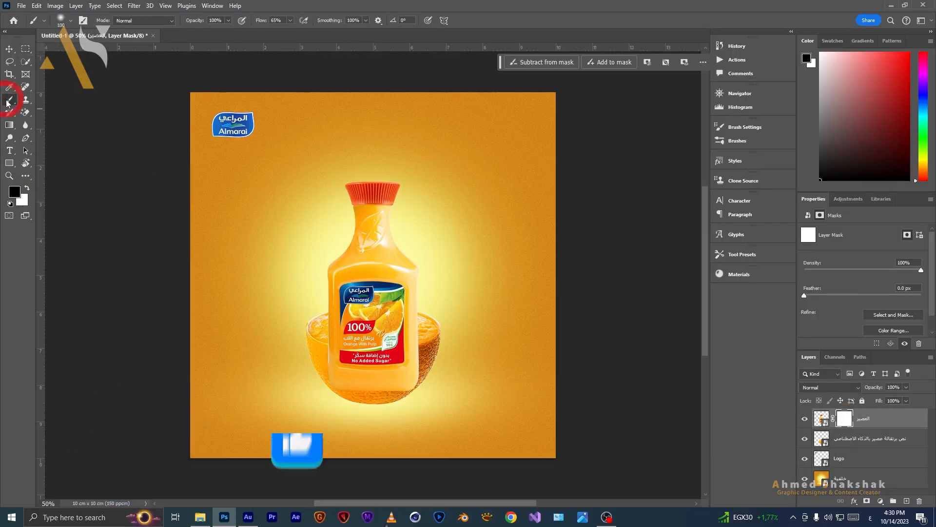
pyautogui.rightClick(385, 172)
pyautogui.click(441, 285)
pyautogui.click(581, 4)
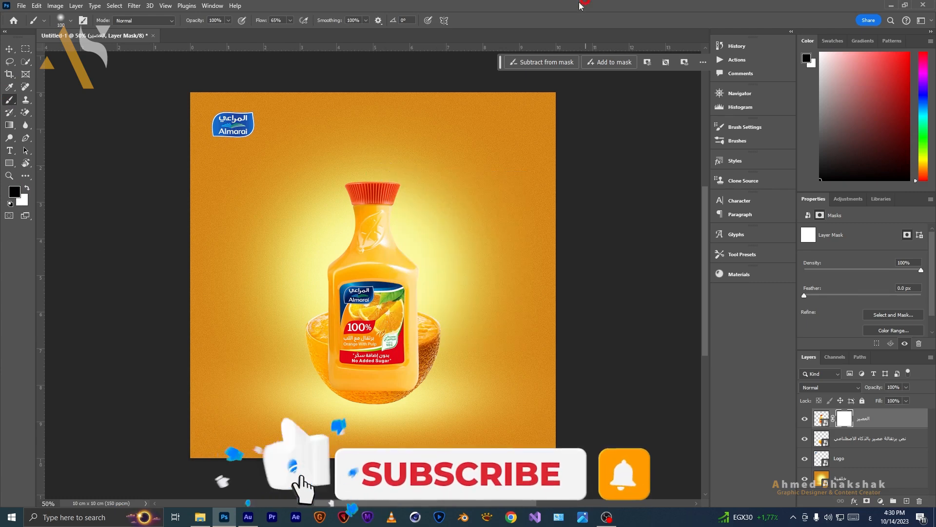
pyautogui.moveTo(278, 21); pyautogui.dragTo(272, 20)
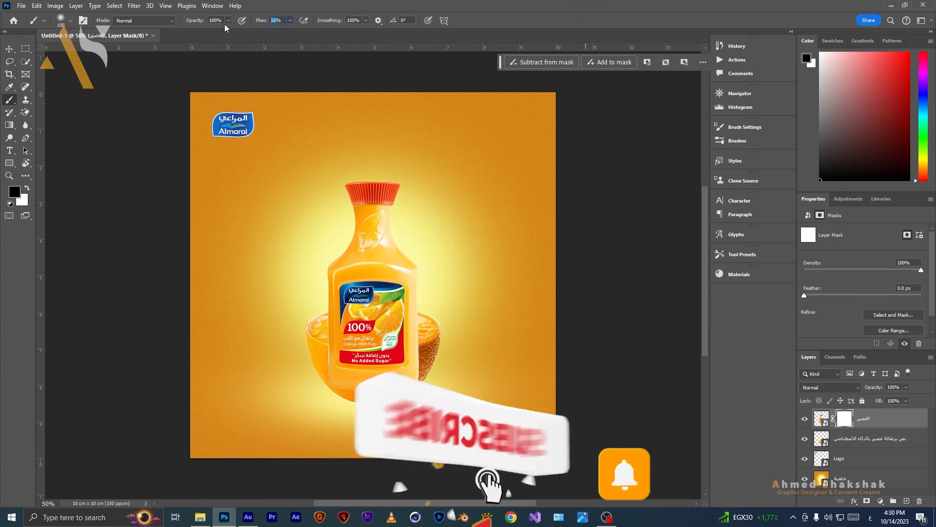
pyautogui.write('50')
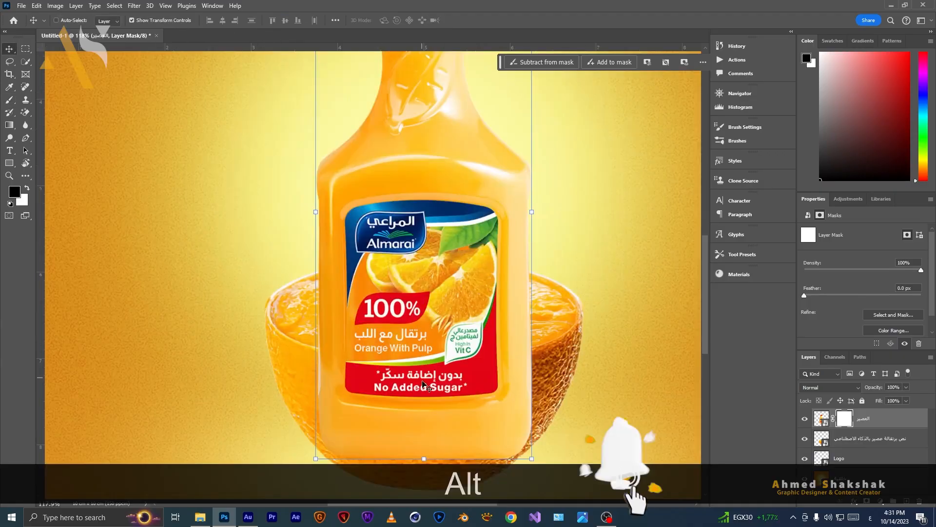
# Step: Paint black on the mask to hide the bottle's lower part in front of the orange peel, up to the bowl's front rim
pyautogui.moveTo(429, 398); pyautogui.dragTo(366, 297)
pyautogui.press('b')
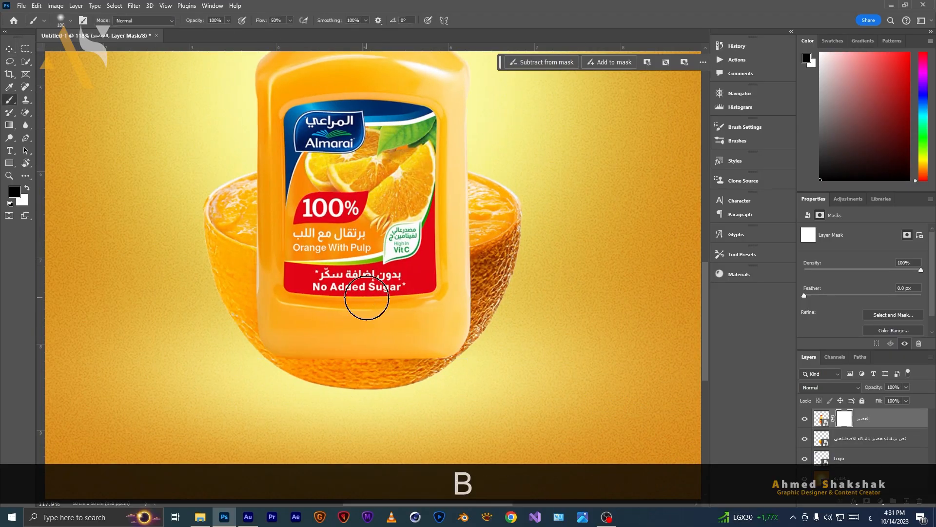
pyautogui.moveTo(442, 352)
pyautogui.mouseDown()
pyautogui.moveTo(501, 342)
pyautogui.moveTo(342, 358)
pyautogui.moveTo(406, 363)
pyautogui.mouseUp()
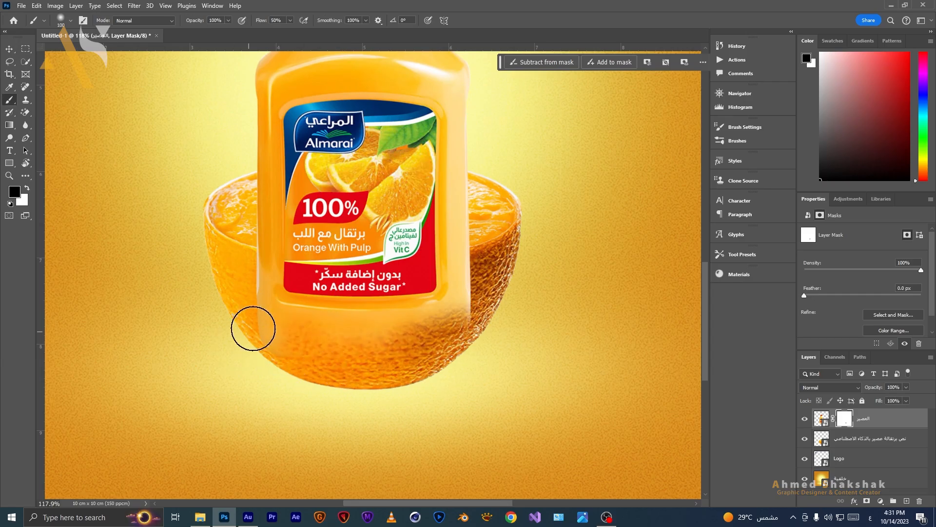
pyautogui.moveTo(251, 332)
pyautogui.mouseDown()
pyautogui.moveTo(482, 332)
pyautogui.moveTo(420, 325)
pyautogui.moveTo(453, 306)
pyautogui.moveTo(476, 319)
pyautogui.moveTo(232, 298)
pyautogui.moveTo(200, 271)
pyautogui.moveTo(442, 282)
pyautogui.moveTo(498, 264)
pyautogui.moveTo(416, 283)
pyautogui.moveTo(317, 287)
pyautogui.mouseUp()
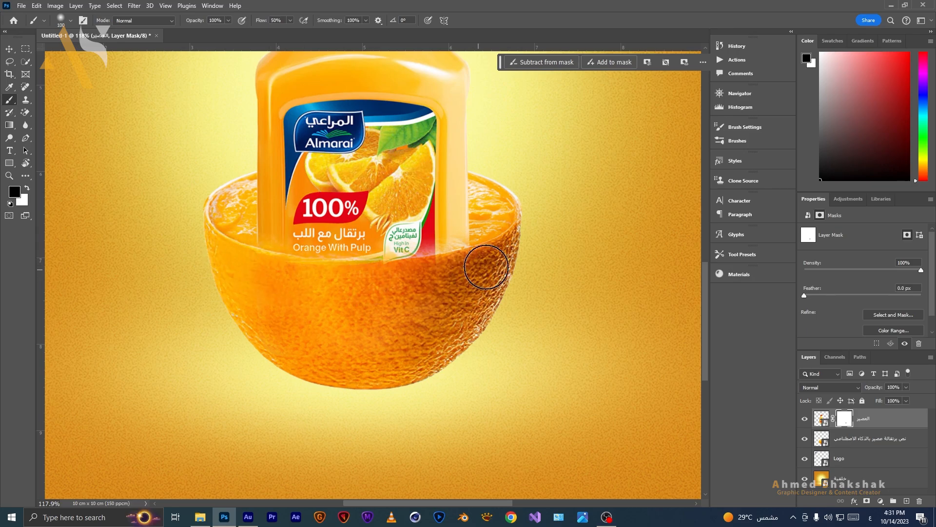
# Step: Paint black on the bottle's mask to fade its lower label and base into the juice surface below the 100% badge
pyautogui.moveTo(290, 275); pyautogui.dragTo(356, 263)
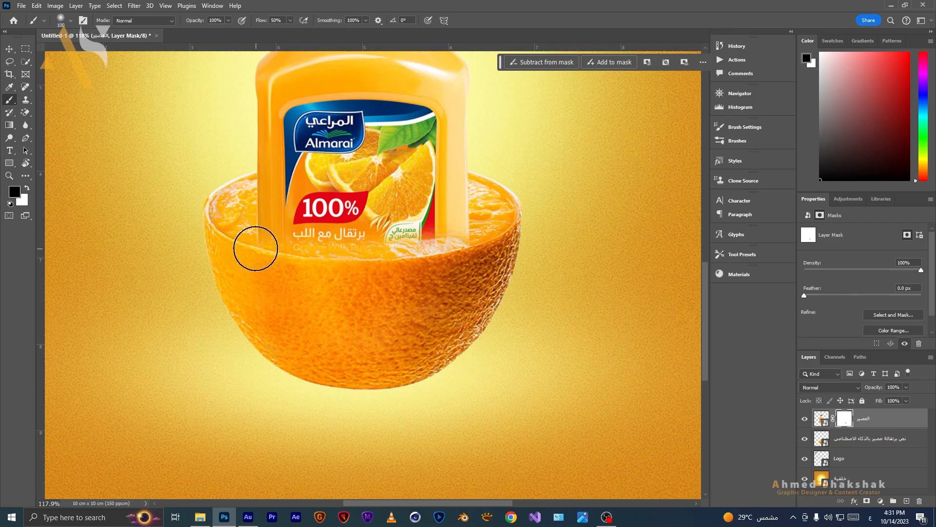
pyautogui.moveTo(435, 251); pyautogui.dragTo(482, 241)
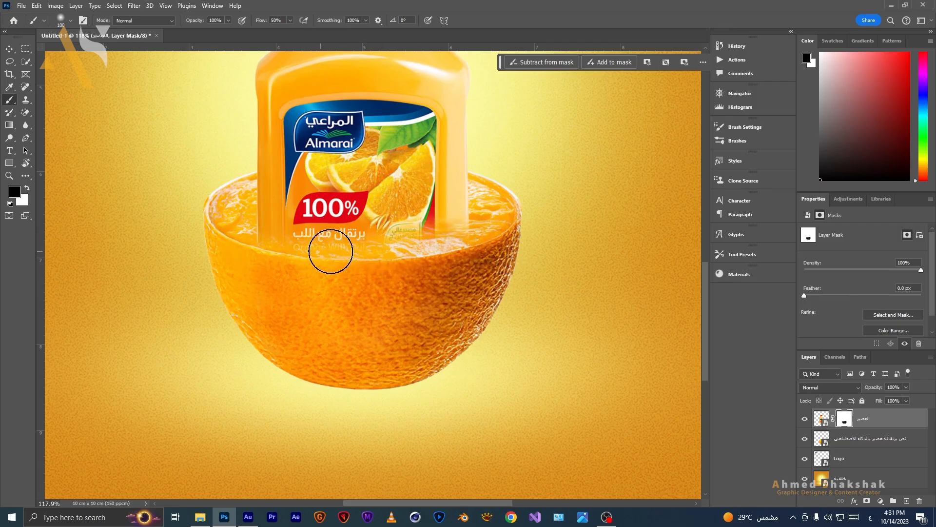
pyautogui.moveTo(293, 236); pyautogui.dragTo(430, 246)
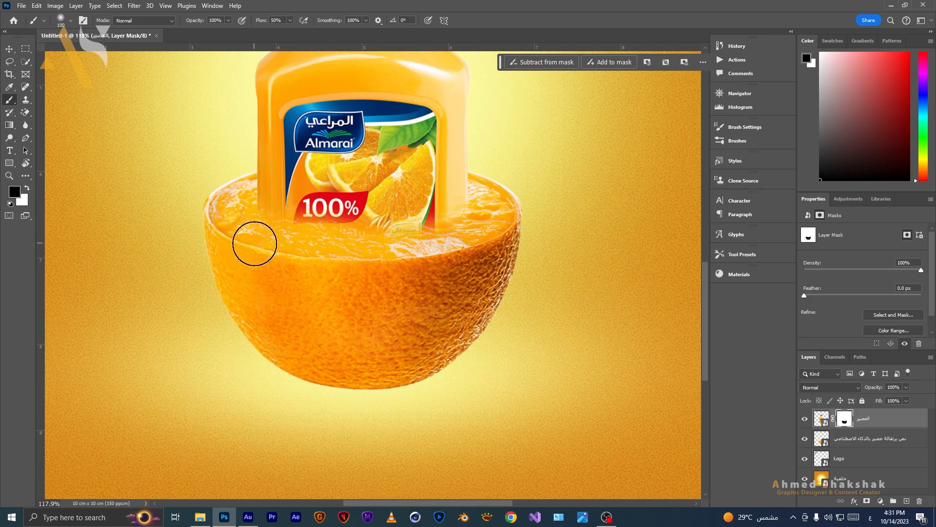
pyautogui.scroll(-11, 488, 216)
pyautogui.moveTo(502, 217); pyautogui.dragTo(427, 295)
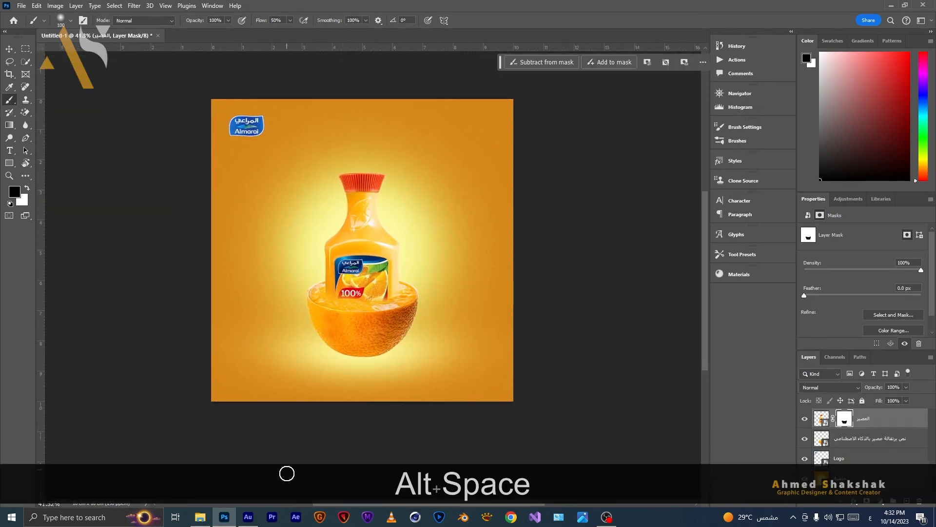
# Step: Place the leafy orange-top image راس برتقالة.png above the bottle cap, scaled to about 22.2%
pyautogui.click(200, 517)
pyautogui.click(269, 154)
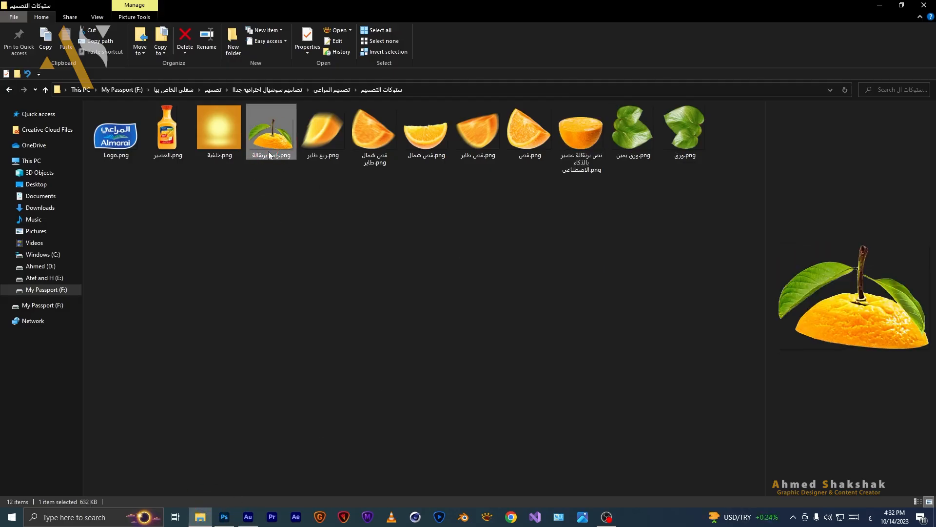
pyautogui.moveTo(251, 298); pyautogui.dragTo(392, 197)
pyautogui.moveTo(513, 250); pyautogui.dragTo(320, 250)
pyautogui.moveTo(277, 273); pyautogui.dragTo(376, 186)
pyautogui.scroll(5, 376, 186)
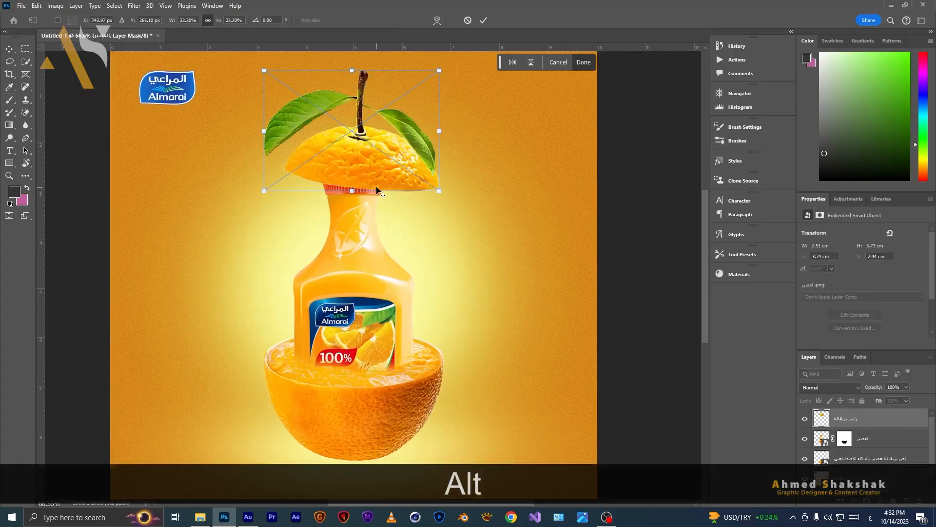
pyautogui.hotkey('alt', 'space')
pyautogui.press('space')
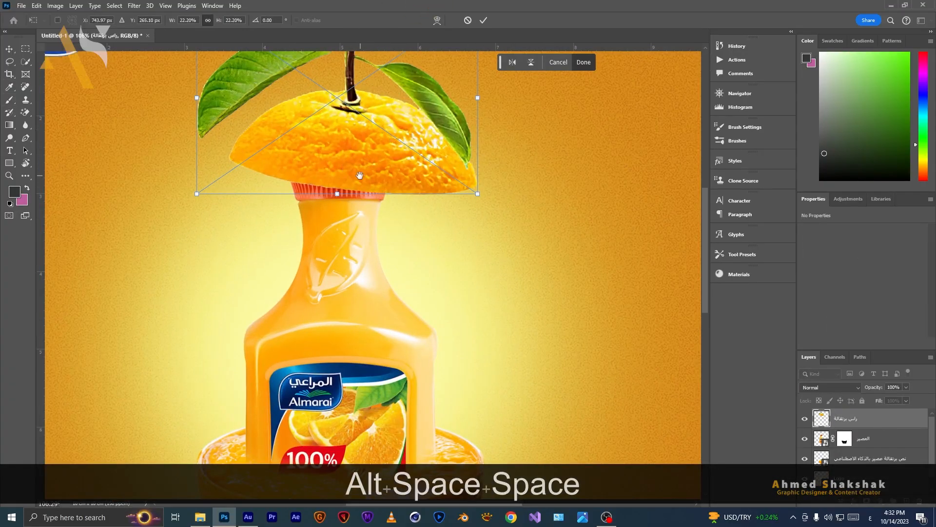
# Step: Shrink the orange top to about 2.08 × 1.41 cm, rotate it about -1.63° and seat it on the bottle cap
pyautogui.moveTo(360, 174); pyautogui.dragTo(342, 296)
pyautogui.moveTo(461, 319); pyautogui.dragTo(351, 255)
pyautogui.moveTo(291, 231); pyautogui.dragTo(330, 284)
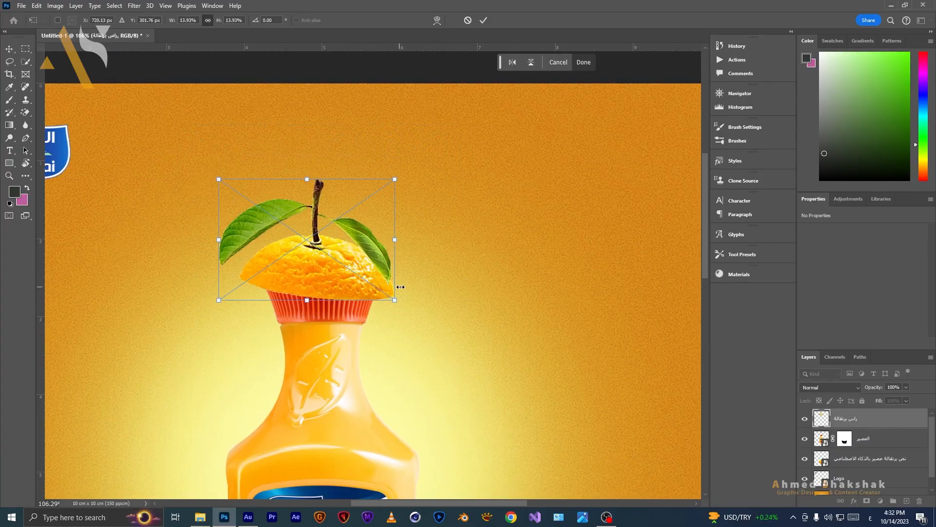
pyautogui.press('Down')
pyautogui.press('Down')
pyautogui.press('Down')
pyautogui.press('Down')
pyautogui.press('Down')
pyautogui.press('Return')
pyautogui.scroll(-5, 314, 278)
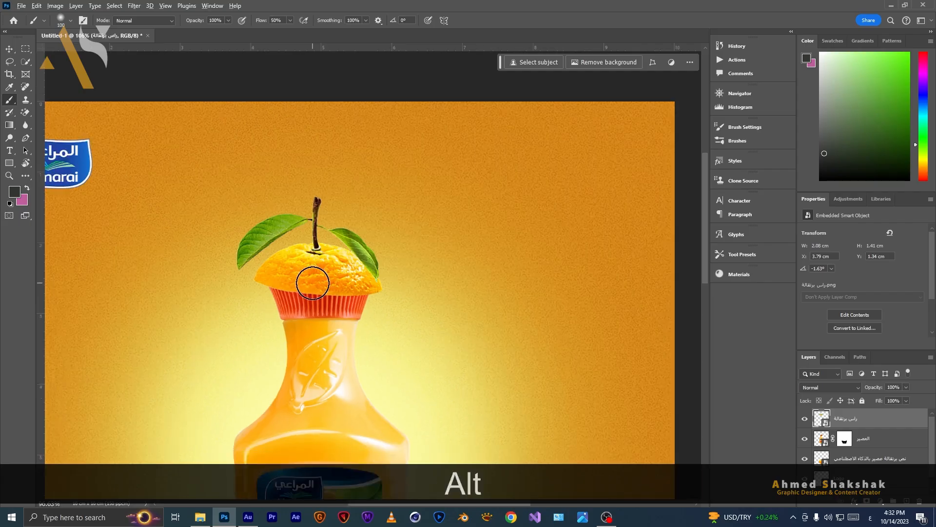
# Step: Place the leaves image ورق.png at about 3.07 × 3.27 cm on the half orange's left side and stack its layer beneath the half orange
pyautogui.hotkey('alt', 'Tab')
pyautogui.click(697, 139)
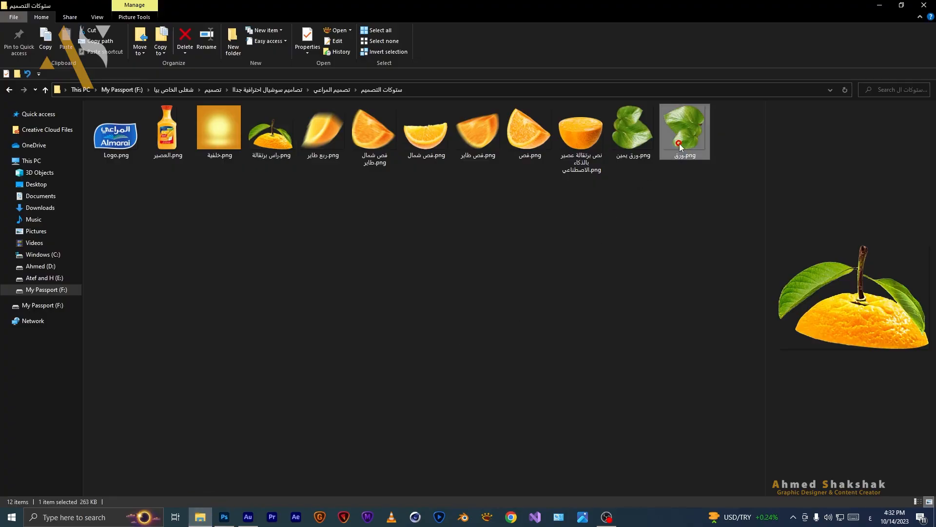
pyautogui.moveTo(696, 139); pyautogui.dragTo(305, 338)
pyautogui.moveTo(448, 253); pyautogui.dragTo(349, 254)
pyautogui.moveTo(333, 240); pyautogui.dragTo(338, 286)
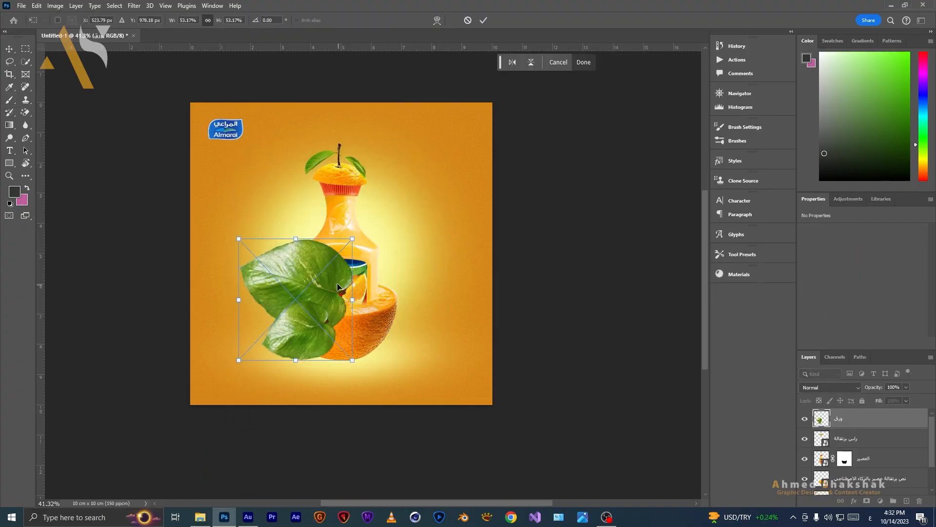
pyautogui.moveTo(353, 240); pyautogui.dragTo(332, 262)
pyautogui.press('Return')
pyautogui.doubleClick(877, 418)
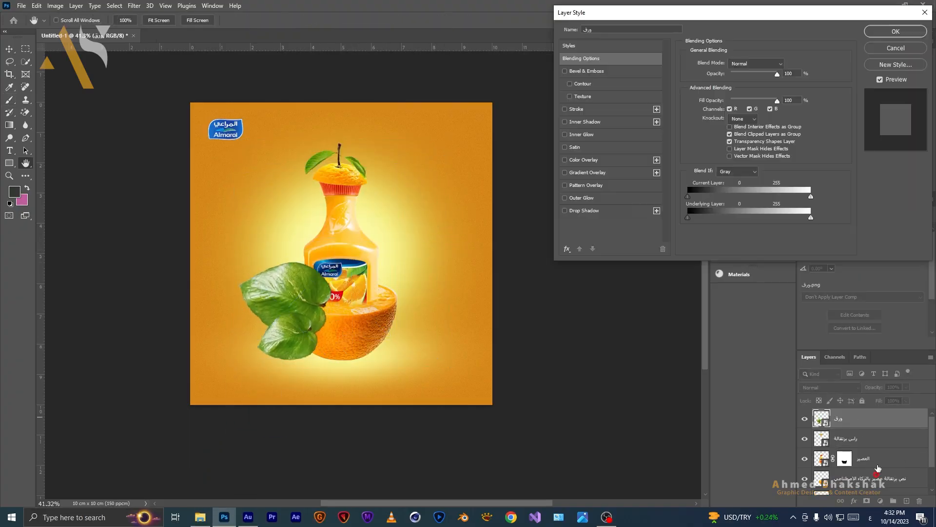
pyautogui.click(896, 48)
pyautogui.moveTo(886, 420); pyautogui.dragTo(886, 492)
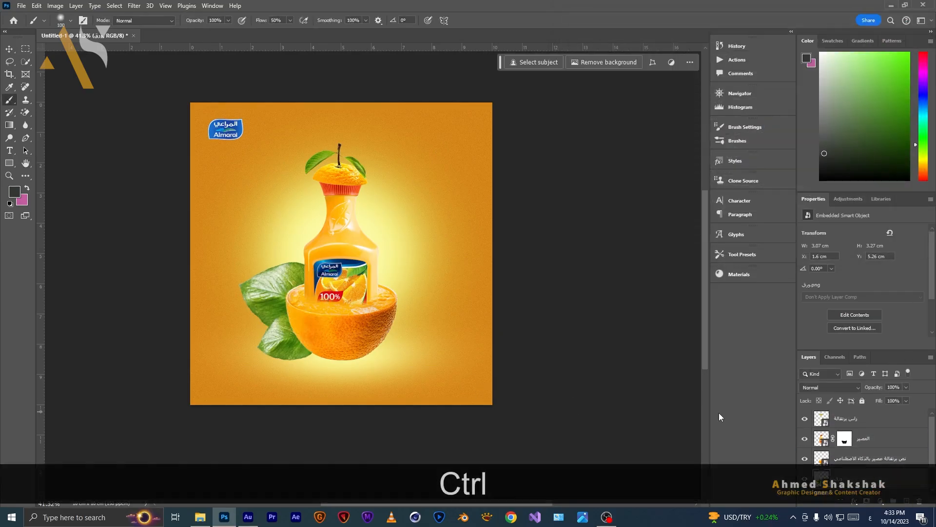
# Step: Duplicate the leaves layer, flip the copy horizontally and position it, slightly rotated, behind the half orange's right side
pyautogui.hotkey('ctrl', 'j')
pyautogui.scroll(-3, 851, 439)
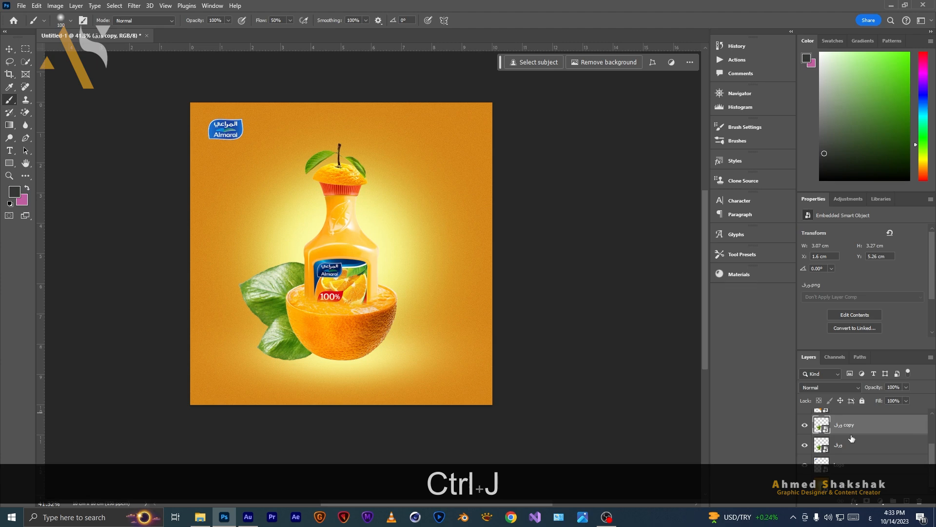
pyautogui.hotkey('ctrl', 't')
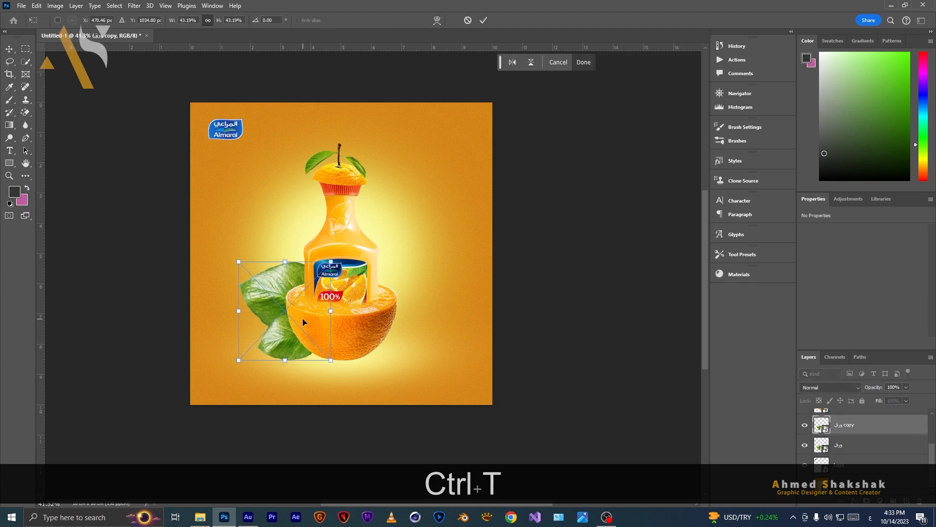
pyautogui.rightClick(302, 318)
pyautogui.click(341, 306)
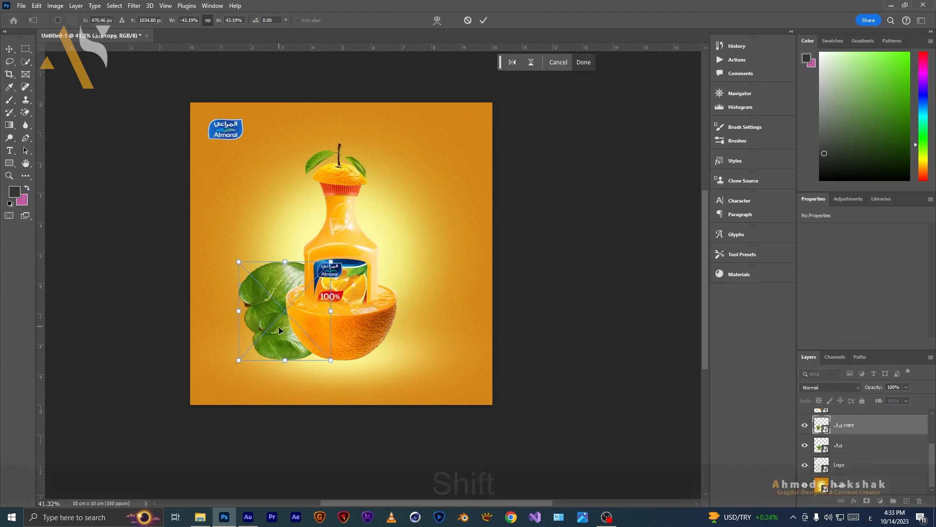
pyautogui.moveTo(279, 330); pyautogui.dragTo(381, 330)
pyautogui.moveTo(454, 256); pyautogui.dragTo(462, 266)
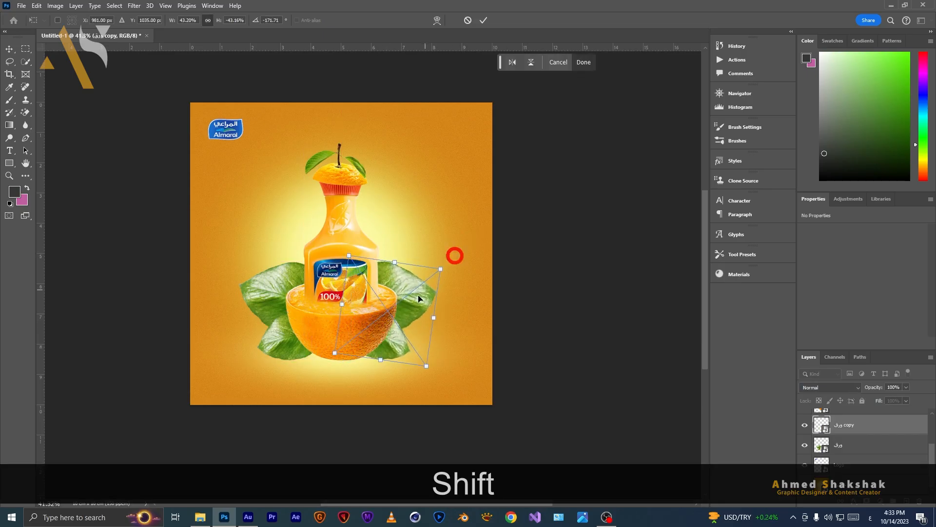
# Step: Rotate the original left leaves about -6.57° and move them slightly inward to match the right leaves
pyautogui.click(891, 445)
pyautogui.hotkey('ctrl', 't')
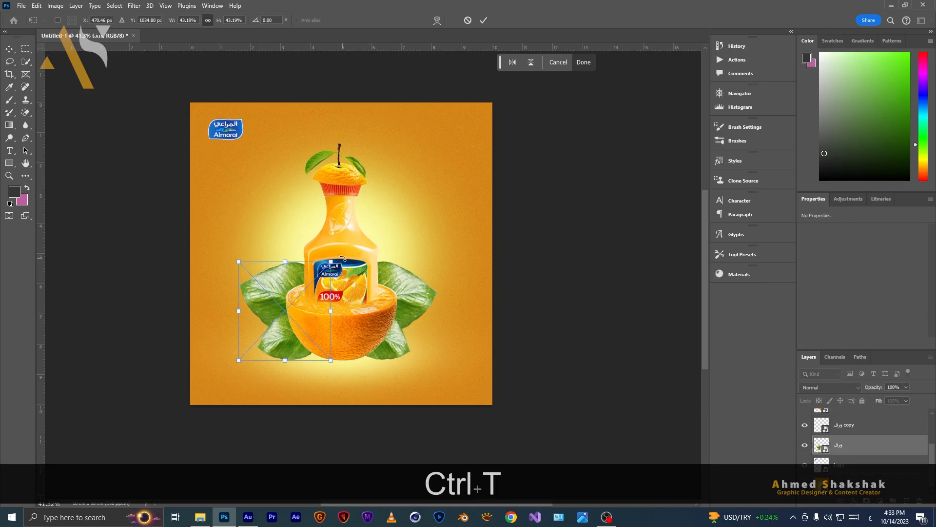
pyautogui.moveTo(320, 309); pyautogui.dragTo(328, 308)
pyautogui.press('Return')
pyautogui.press('b')
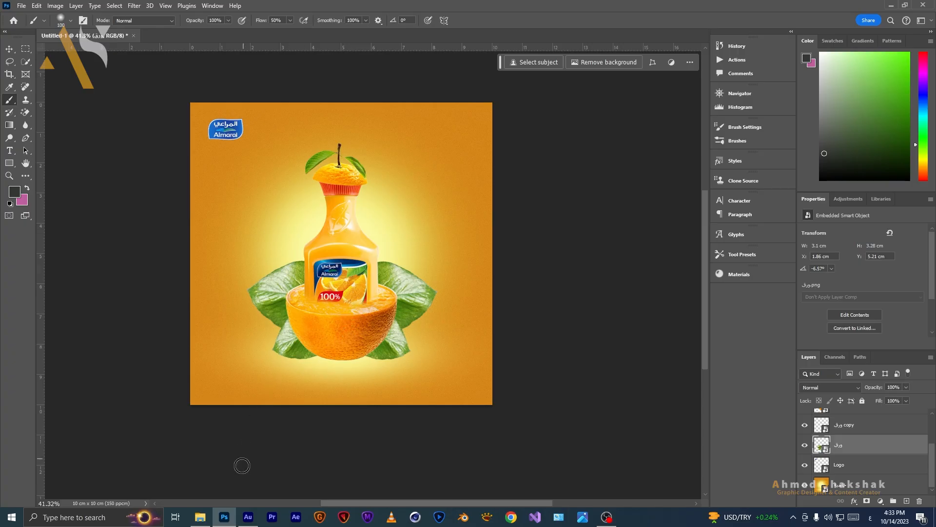
# Step: Place the blurred orange wedge فص شمال طاير.png at about 2.16 × 2 cm, partly cut off by the canvas's left edge
pyautogui.click(200, 517)
pyautogui.click(388, 144)
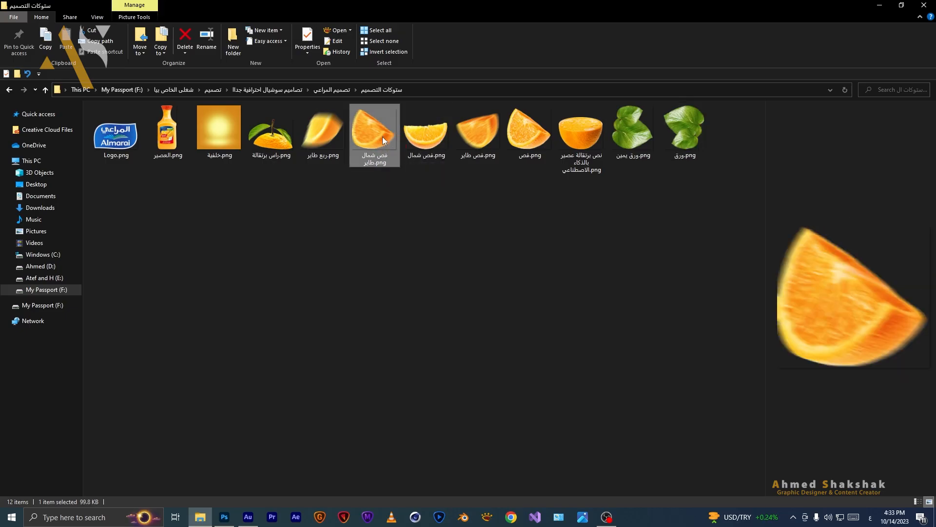
pyautogui.moveTo(383, 141); pyautogui.dragTo(184, 202)
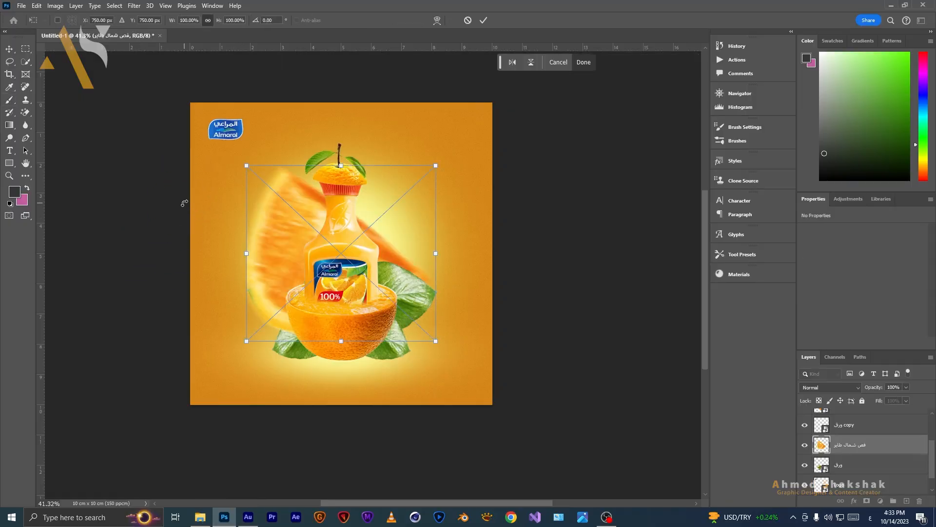
pyautogui.moveTo(435, 341); pyautogui.dragTo(198, 204)
pyautogui.press('Return')
# Step: Place the blurred wedge فص طاير.png at about 1.9 × 1.59 cm, partly off the canvas's upper-right corner
pyautogui.hotkey('alt', 'Tab')
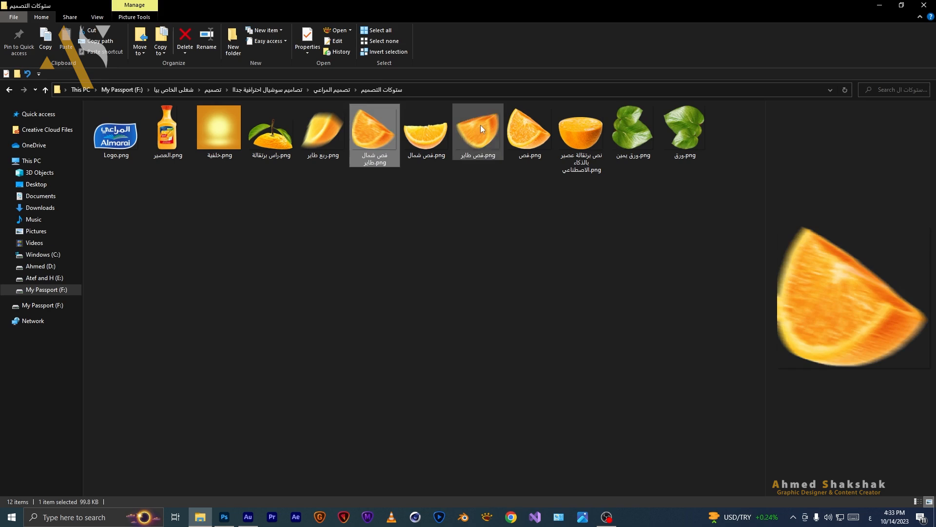
pyautogui.moveTo(480, 126)
pyautogui.mouseDown()
pyautogui.moveTo(263, 489)
pyautogui.moveTo(224, 516)
pyautogui.moveTo(485, 345)
pyautogui.moveTo(480, 135)
pyautogui.mouseUp()
pyautogui.press('v')
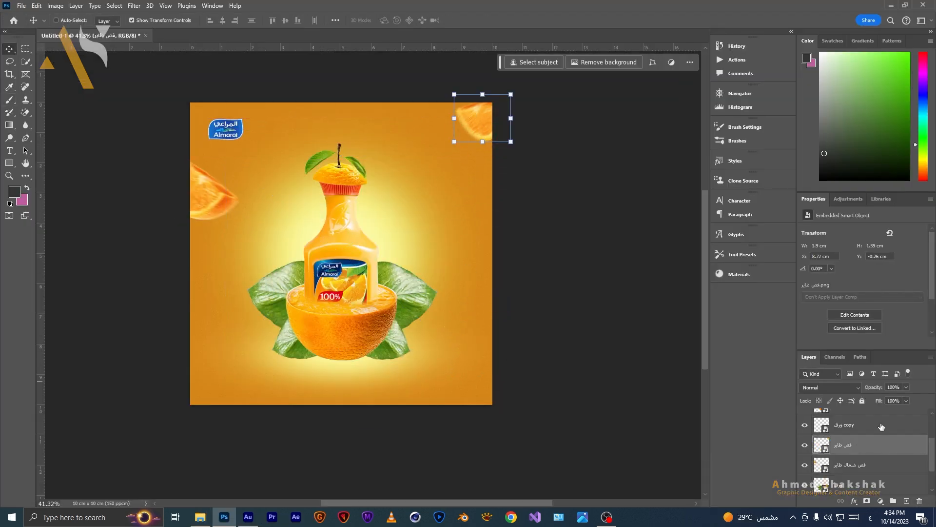
# Step: Place ربع طاير.png, scaled down, in the canvas's lower-left corner above the left wedge's layer, and shift that wedge slightly down
pyautogui.click(884, 470)
pyautogui.hotkey('alt', 'Tab')
pyautogui.moveTo(320, 139); pyautogui.dragTo(195, 390)
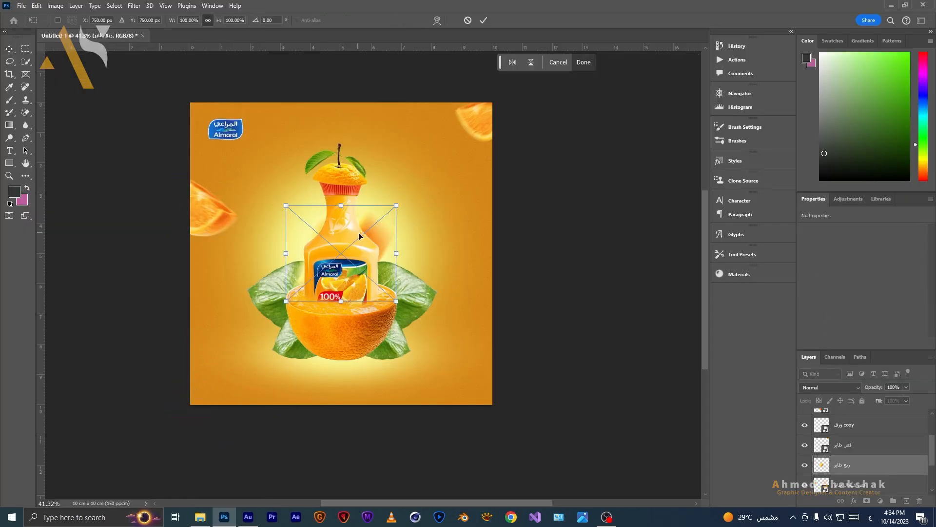
pyautogui.moveTo(362, 238); pyautogui.dragTo(246, 367)
pyautogui.moveTo(282, 335); pyautogui.dragTo(206, 343)
pyautogui.press('Return')
pyautogui.click(859, 486)
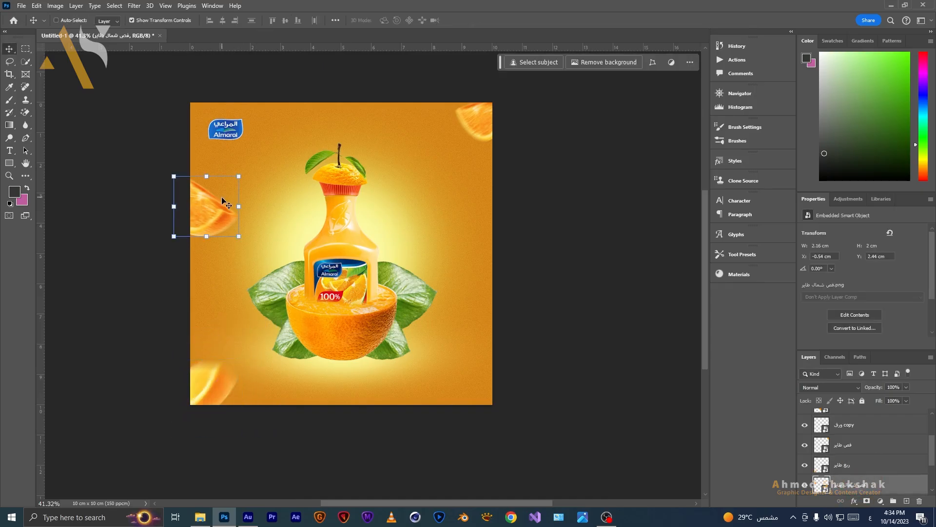
pyautogui.moveTo(208, 210); pyautogui.dragTo(206, 214)
# Step: Place the wedge فص.png at about 1.23 × 1.15 cm behind the bottle's right shoulder and stack its layer above the copied leaves
pyautogui.hotkey('alt', 'Tab')
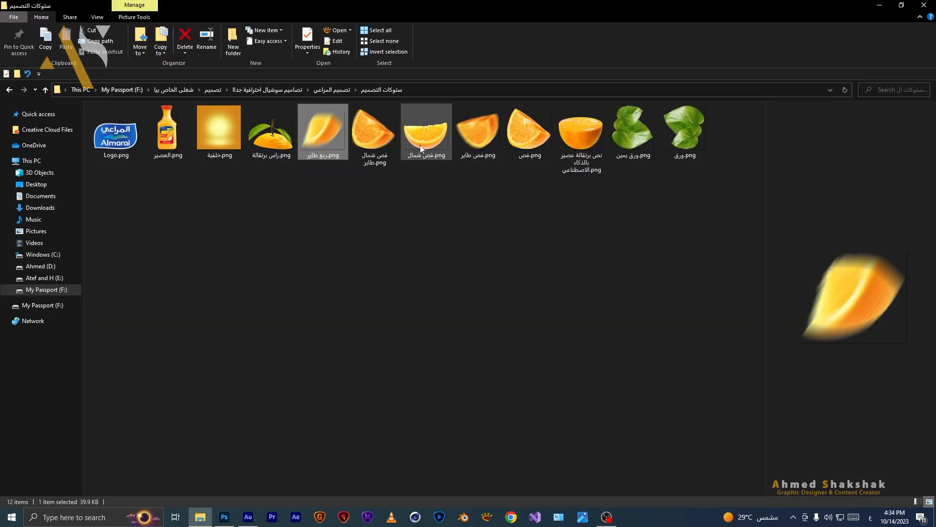
pyautogui.click(420, 145)
pyautogui.click(522, 142)
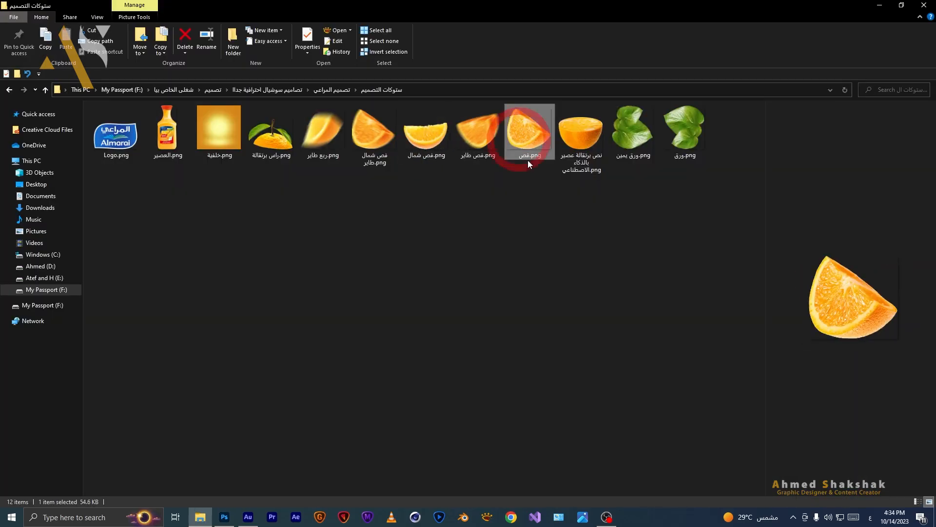
pyautogui.hotkey('alt', 'Tab')
pyautogui.moveTo(528, 141); pyautogui.dragTo(326, 258)
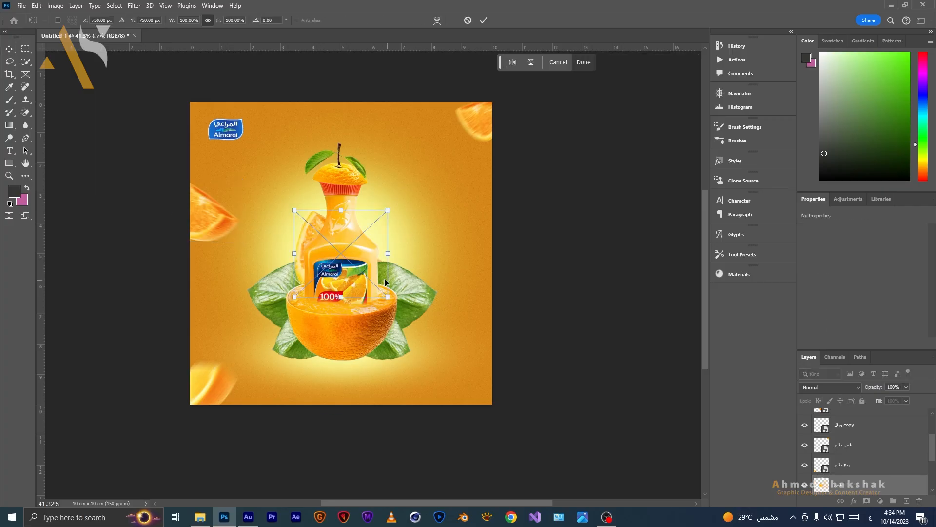
pyautogui.moveTo(389, 297); pyautogui.dragTo(391, 263)
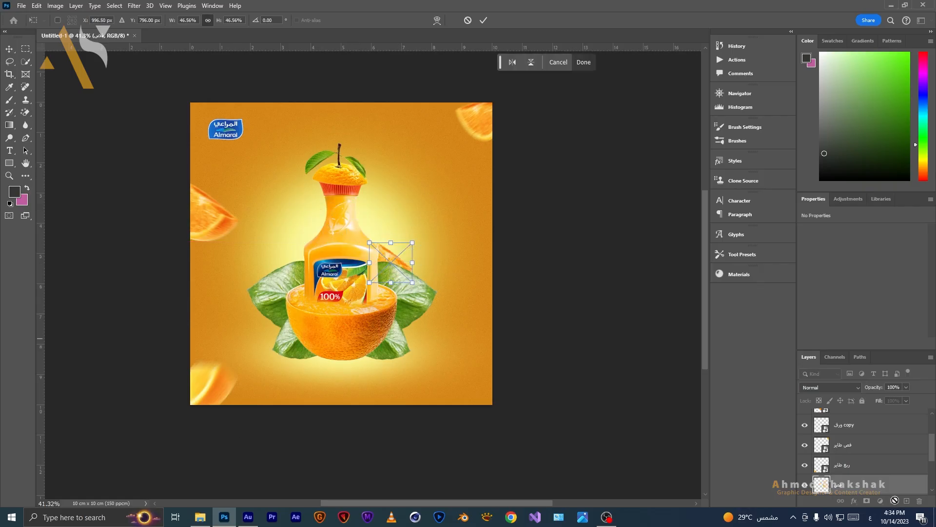
pyautogui.press('Return')
pyautogui.moveTo(858, 411); pyautogui.dragTo(861, 415)
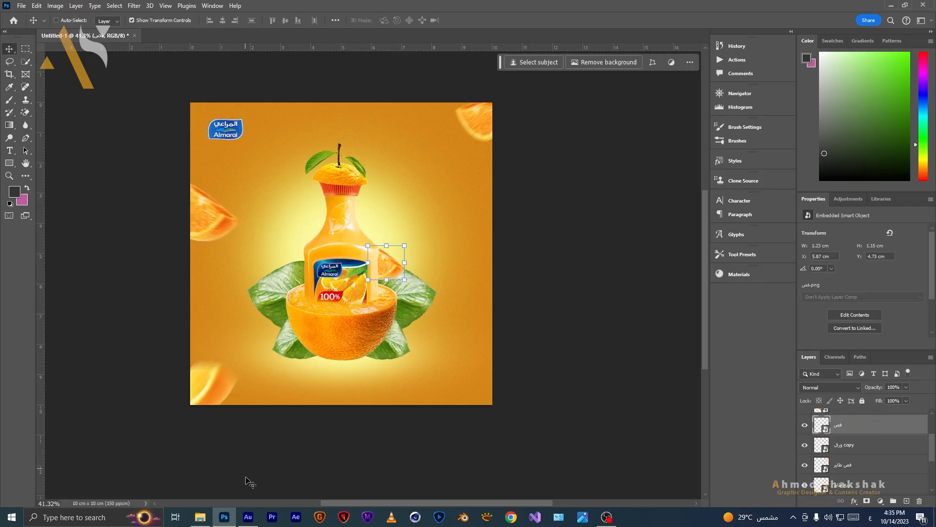
# Step: Place the wedge فص شمال.png at about 1.43 × 1.73 cm, rotated about -55.33°, behind the left side of the bottle's neck
pyautogui.click(200, 517)
pyautogui.moveTo(420, 145); pyautogui.dragTo(341, 253)
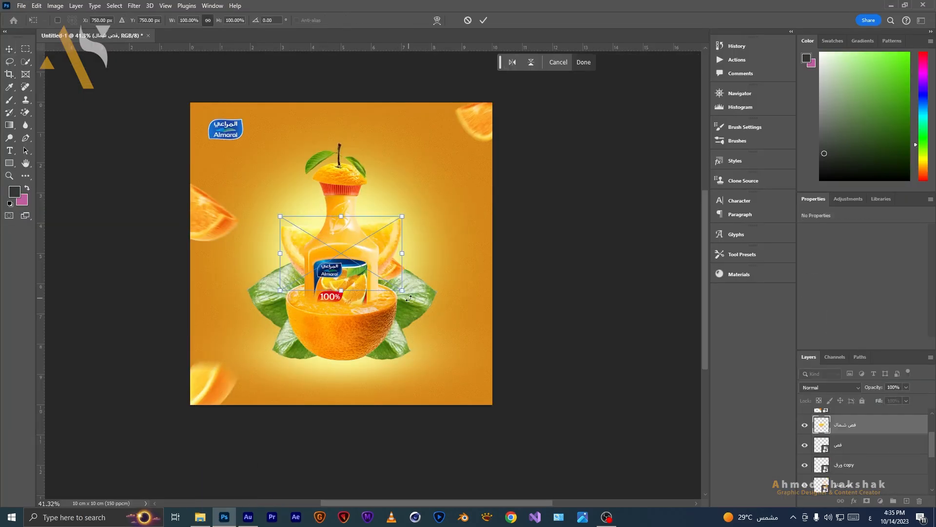
pyautogui.moveTo(409, 298); pyautogui.dragTo(345, 231)
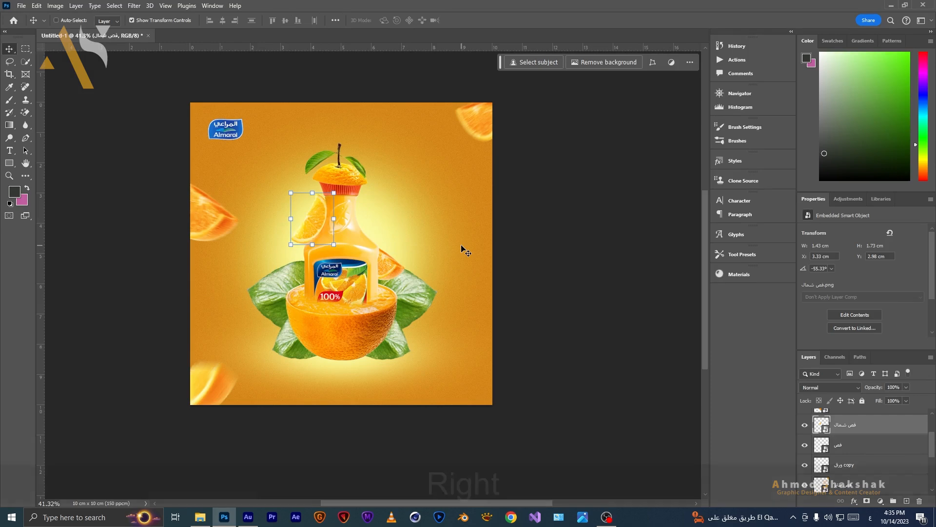
pyautogui.press('Right')
pyautogui.press('Right')
pyautogui.press('Right')
pyautogui.press('Right')
pyautogui.press('Return')
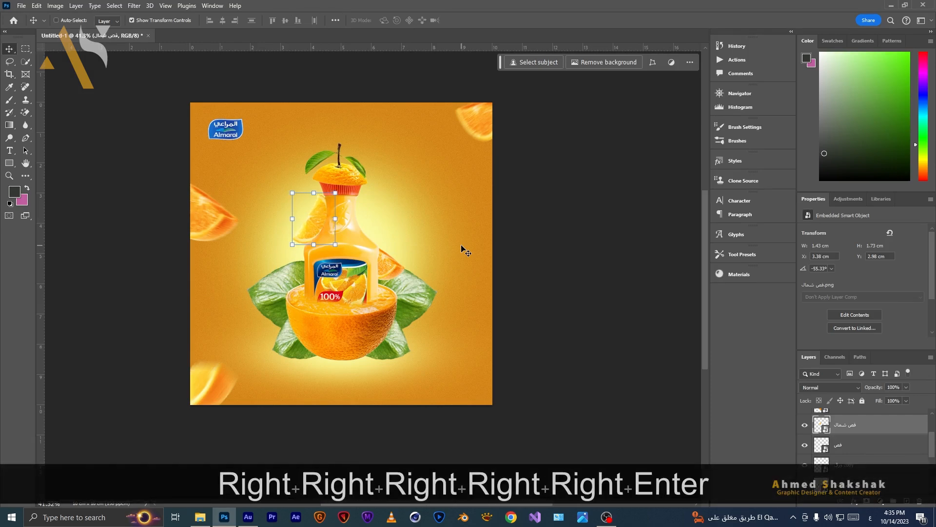
# Step: Group the orange cap, bottle, half orange, فص شمال, فص and both leaf layers together
pyautogui.press('m')
pyautogui.scroll(3, 858, 436)
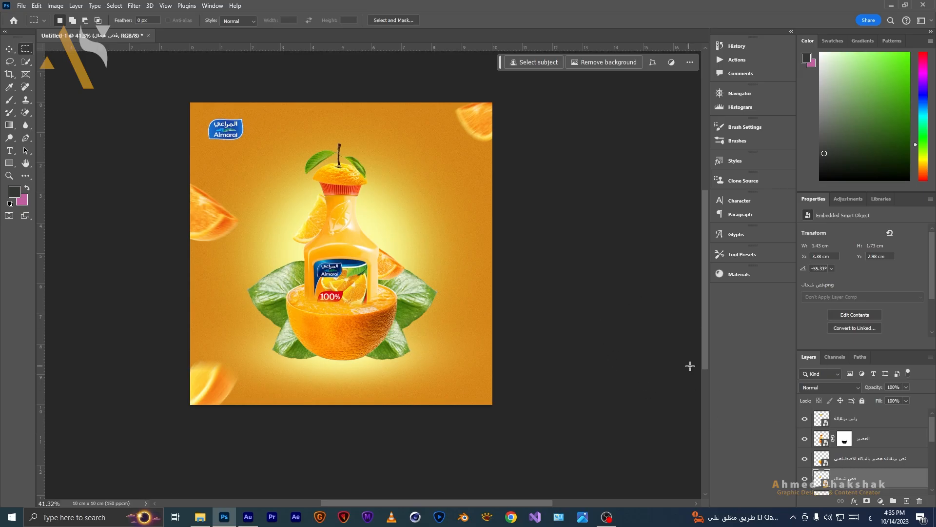
pyautogui.click(878, 443)
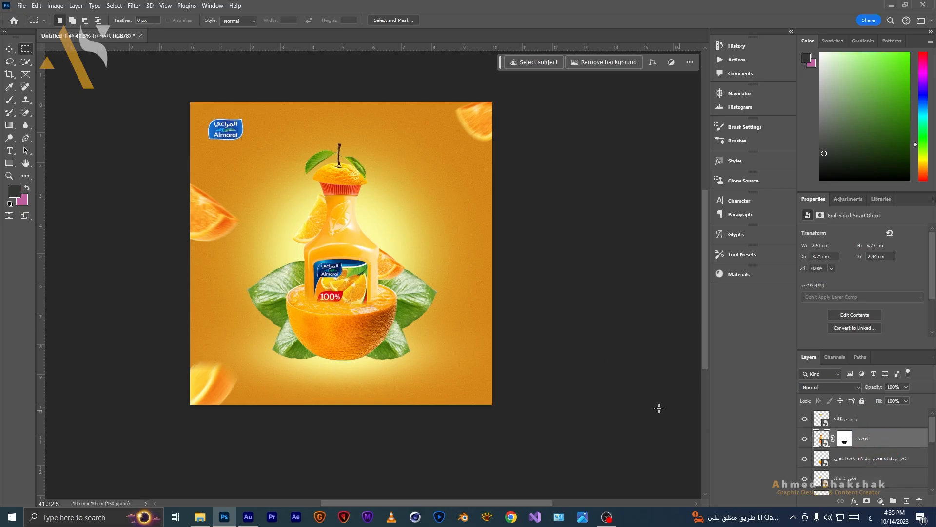
pyautogui.keyDown('ctrl'); pyautogui.click(800, 435); pyautogui.keyUp('ctrl')
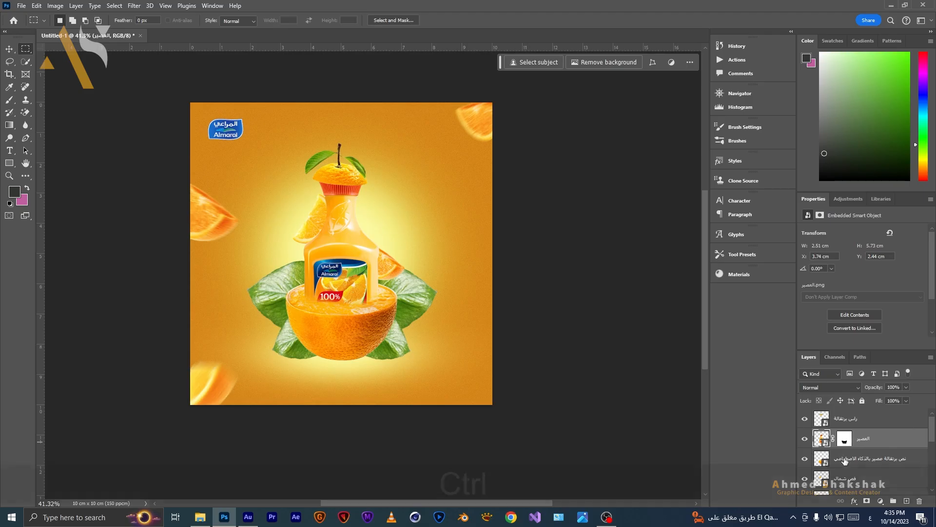
pyautogui.keyDown('ctrl'); pyautogui.click(807, 419); pyautogui.keyUp('ctrl')
pyautogui.keyDown('ctrl'); pyautogui.click(806, 420); pyautogui.keyUp('ctrl')
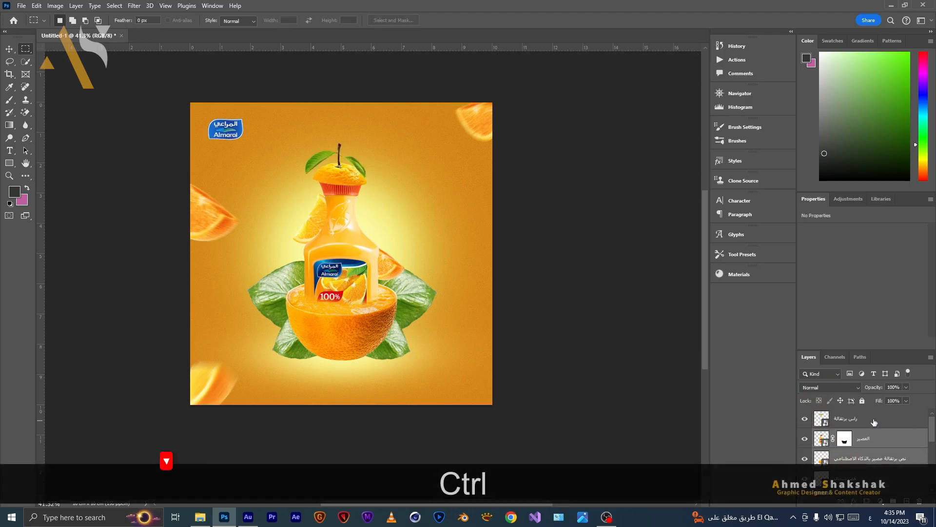
pyautogui.keyDown('ctrl'); pyautogui.click(873, 420); pyautogui.keyUp('ctrl')
pyautogui.scroll(-2, 863, 434)
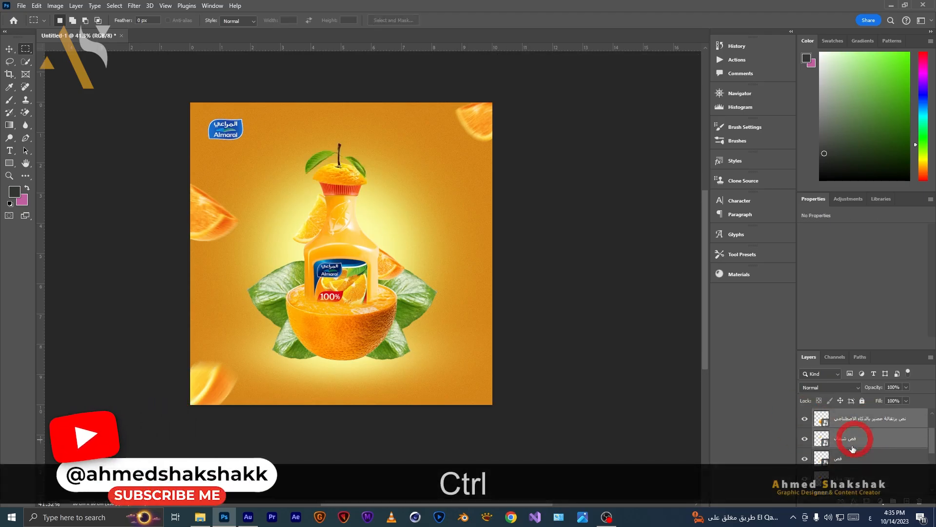
pyautogui.keyDown('ctrl'); pyautogui.click(842, 461); pyautogui.keyUp('ctrl')
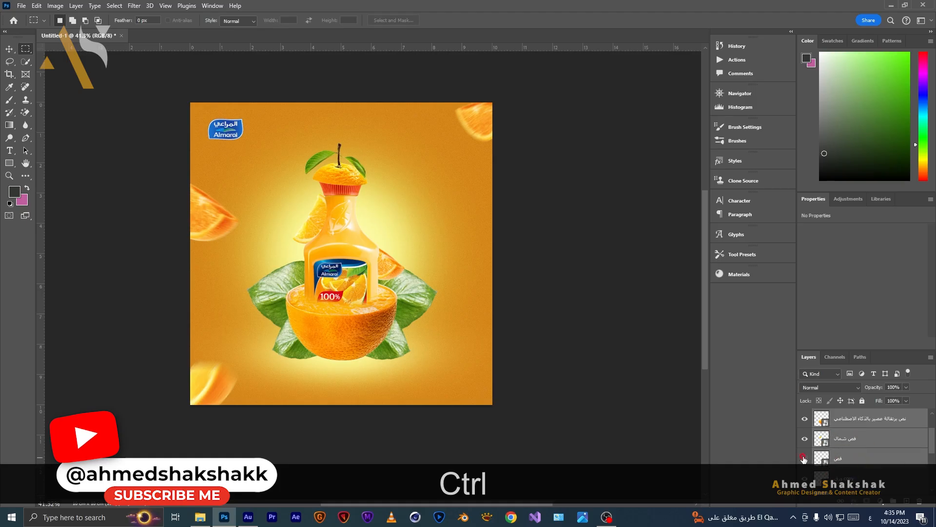
pyautogui.scroll(-2, 829, 449)
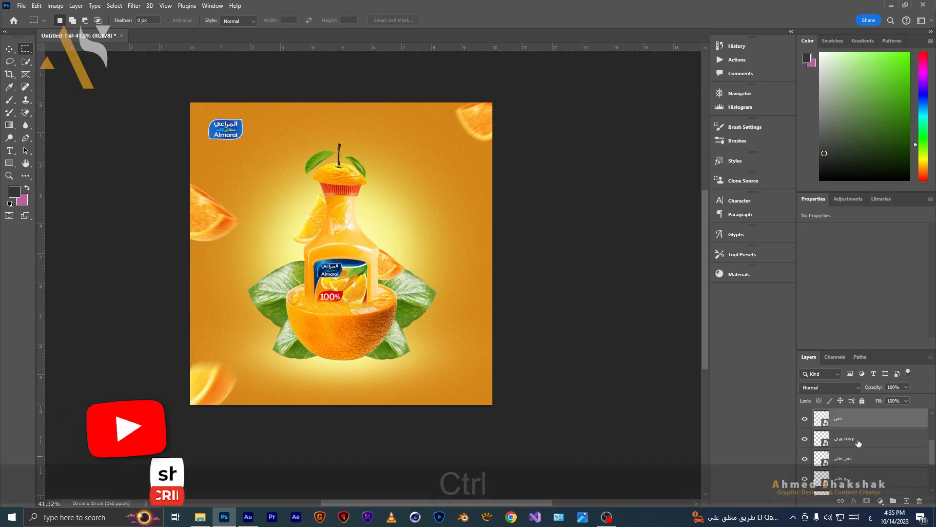
pyautogui.scroll(1, 859, 447)
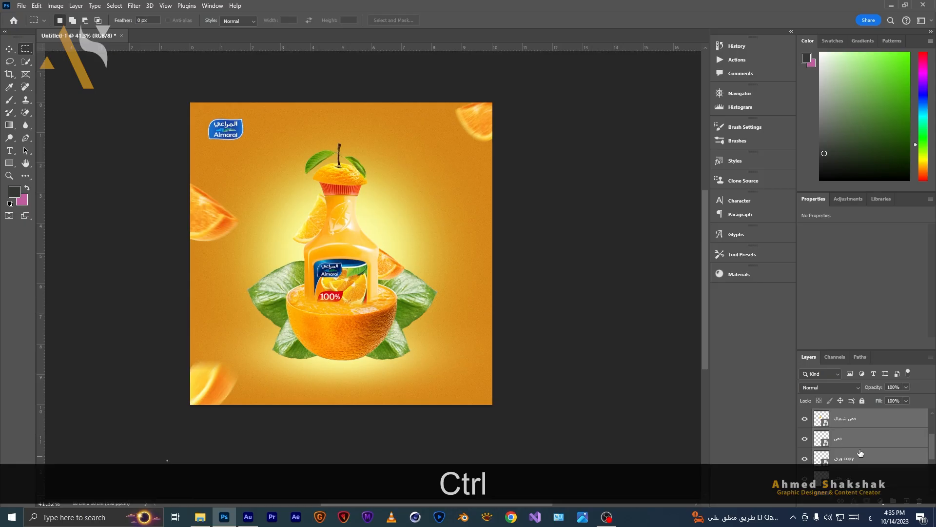
pyautogui.hotkey('ctrl', 'h')
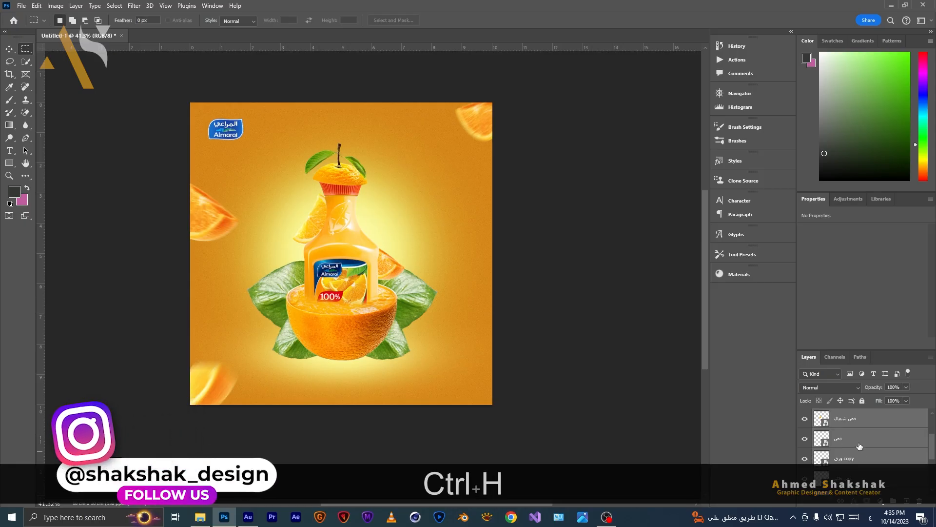
pyautogui.hotkey('ctrl', 'g')
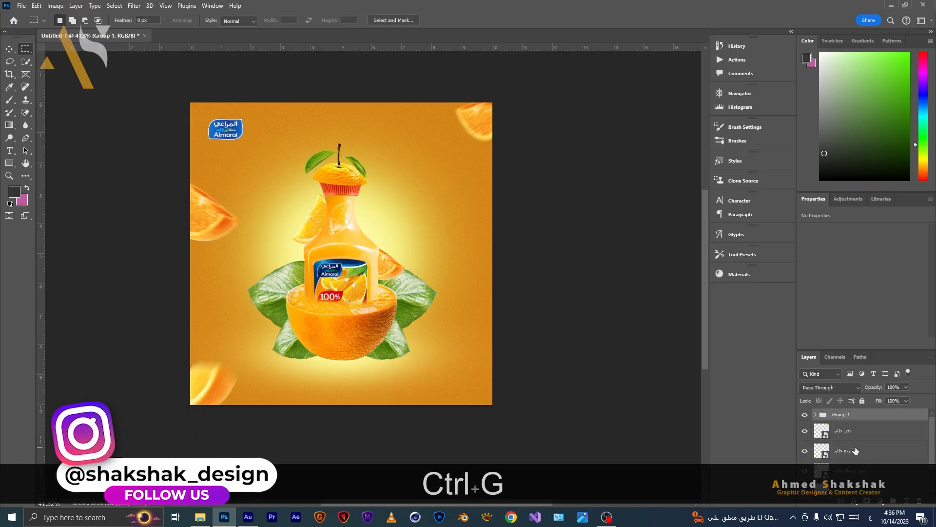
# Step: Rename the new group العنصر الرئيسي and toggle its visibility off and on to check its contents
pyautogui.doubleClick(849, 416)
pyautogui.write('العنص')
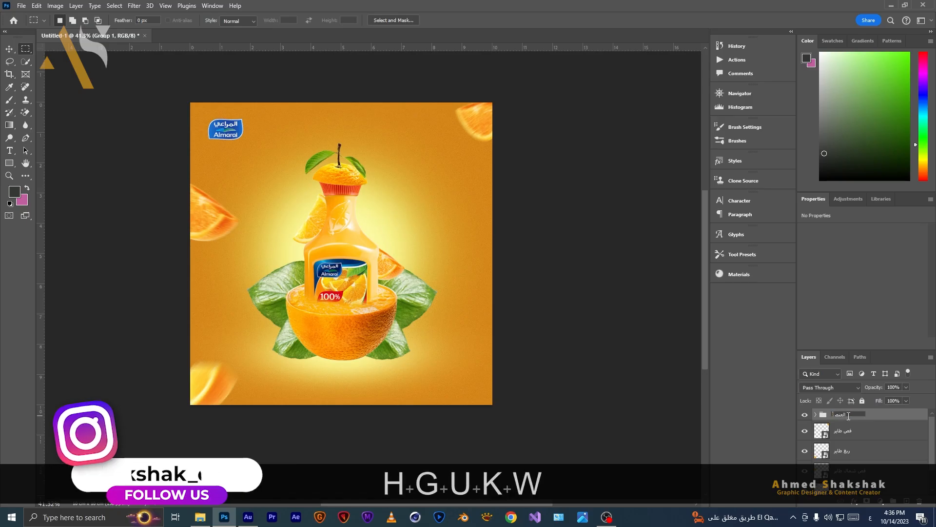
pyautogui.write('ر الرئ')
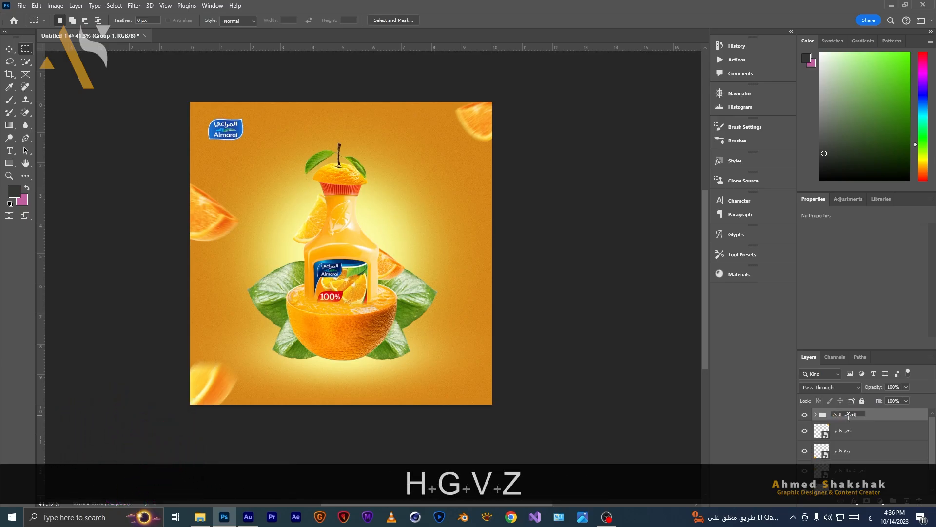
pyautogui.write('يسي')
pyautogui.press('Return')
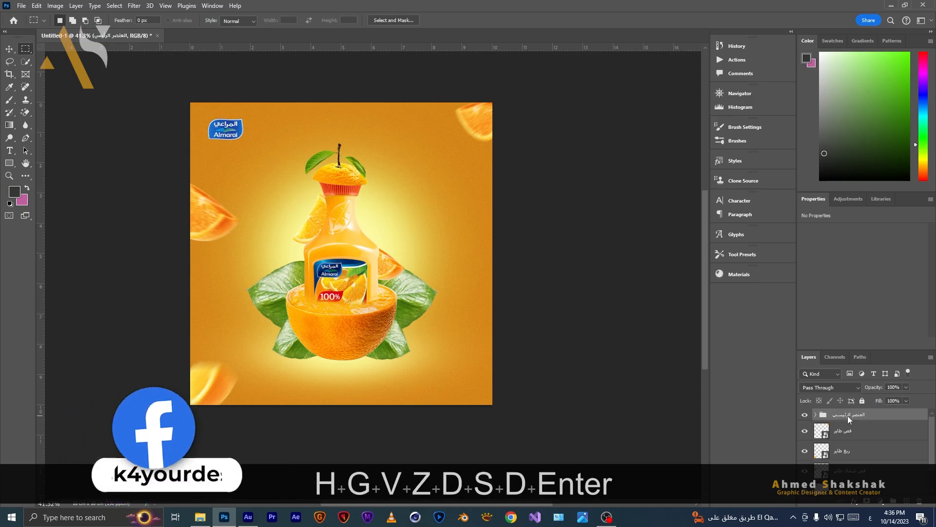
pyautogui.click(804, 415)
pyautogui.click(804, 415)
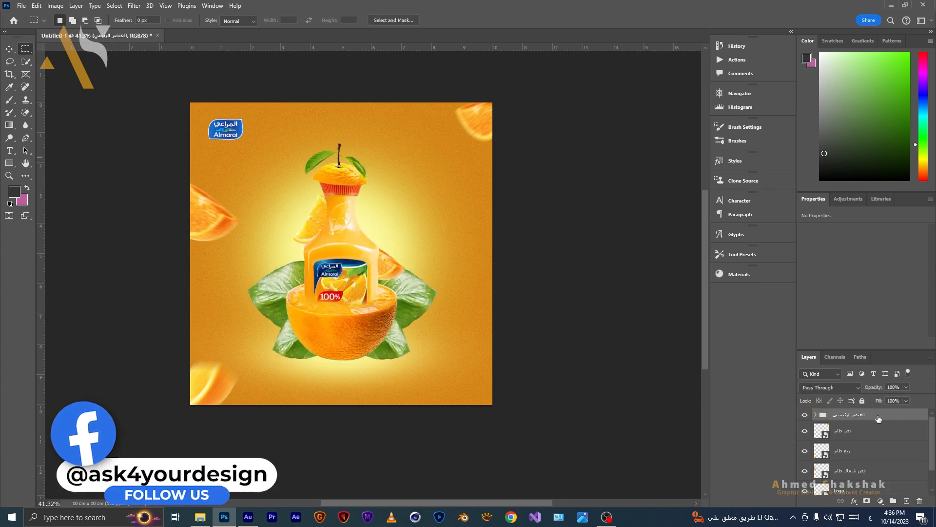
# Step: Group the flying wedges, logo and background layers below the main group and name the group الخلفية
pyautogui.click(863, 437)
pyautogui.scroll(-2, 863, 437)
pyautogui.keyDown('shift'); pyautogui.click(860, 483); pyautogui.keyUp('shift')
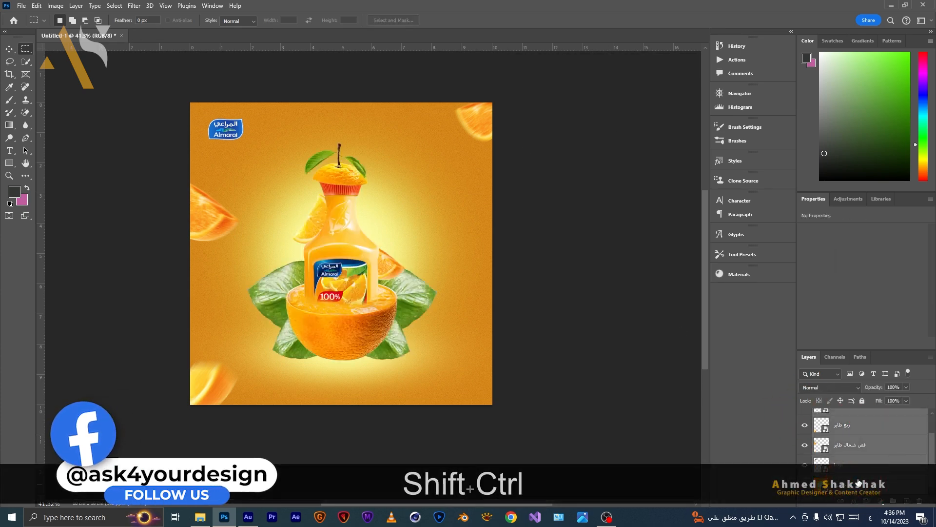
pyautogui.hotkey('shift', 'ctrl', 'g')
pyautogui.doubleClick(843, 429)
pyautogui.write('الخلفية')
pyautogui.press('Return')
pyautogui.click(861, 447)
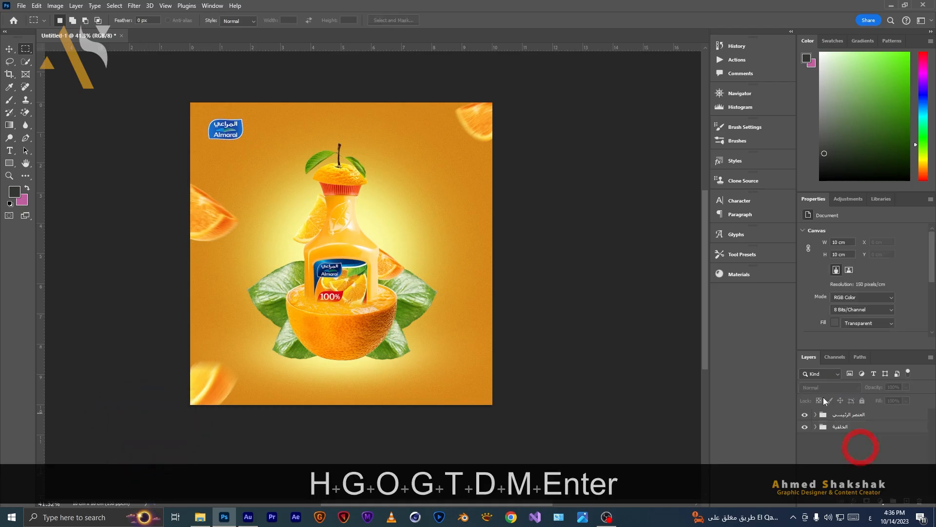
# Step: Add an empty layer beneath the ورق leaves layer at the base of the العنصر الرئيسي group and name it ظل
pyautogui.click(815, 415)
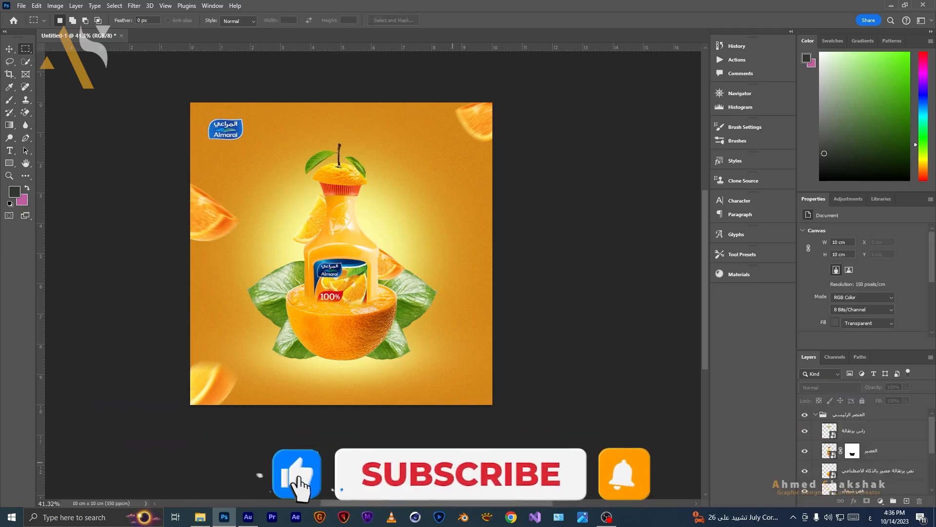
pyautogui.scroll(-3, 889, 462)
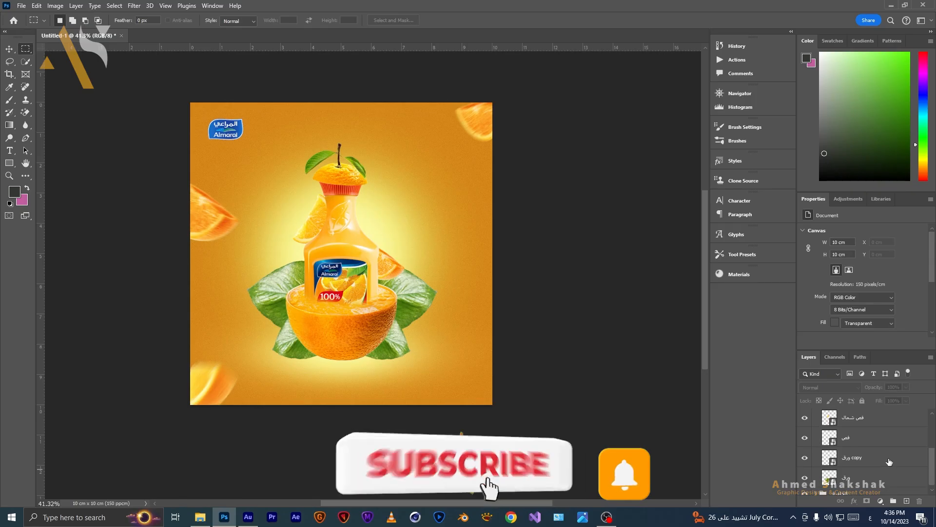
pyautogui.click(892, 481)
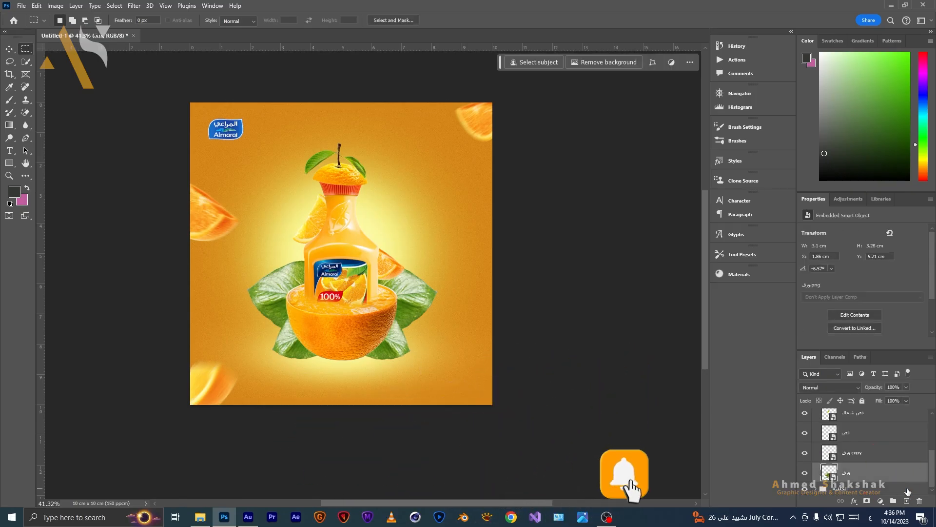
pyautogui.click(907, 500)
pyautogui.moveTo(874, 454); pyautogui.dragTo(873, 478)
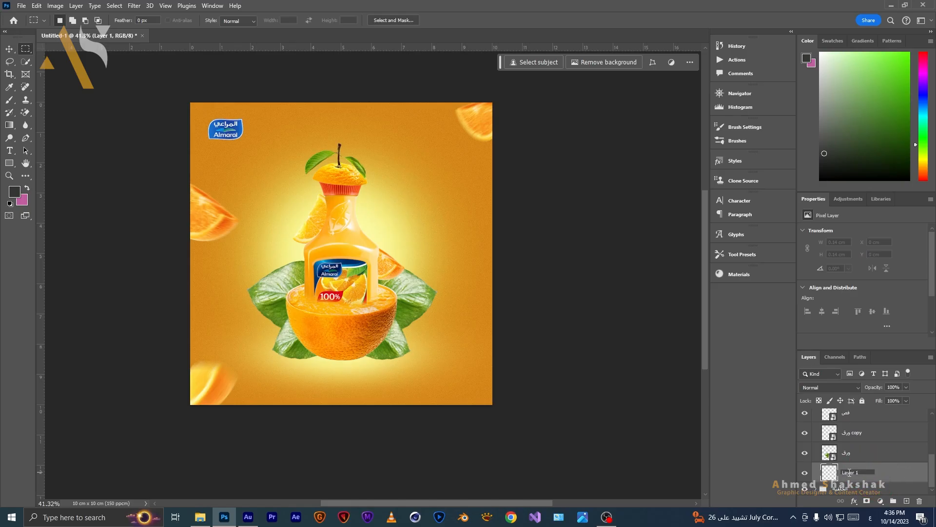
pyautogui.doubleClick(849, 472)
pyautogui.write('ظل')
pyautogui.press('Return')
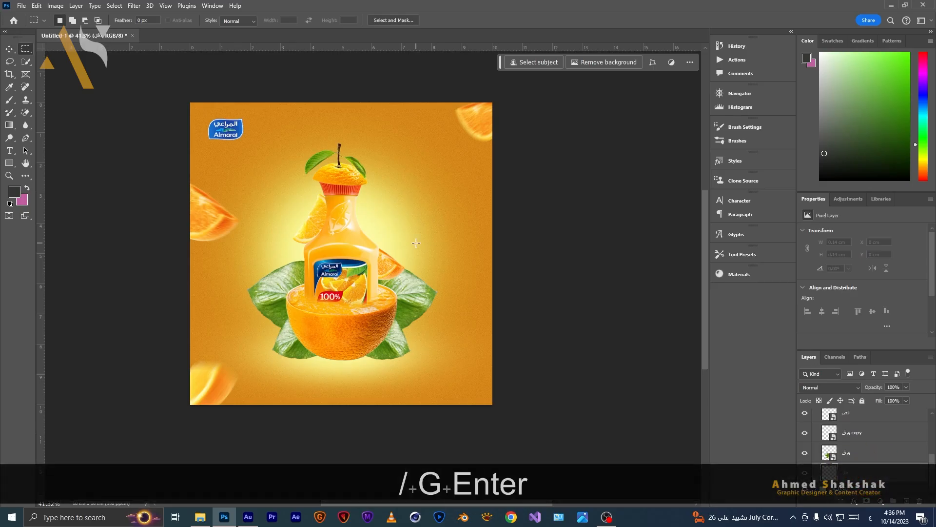
# Step: Set the foreground colour to dark brown #472905 and paint one soft brush dab over the bottle's neck on the ظل layer
pyautogui.click(8, 89)
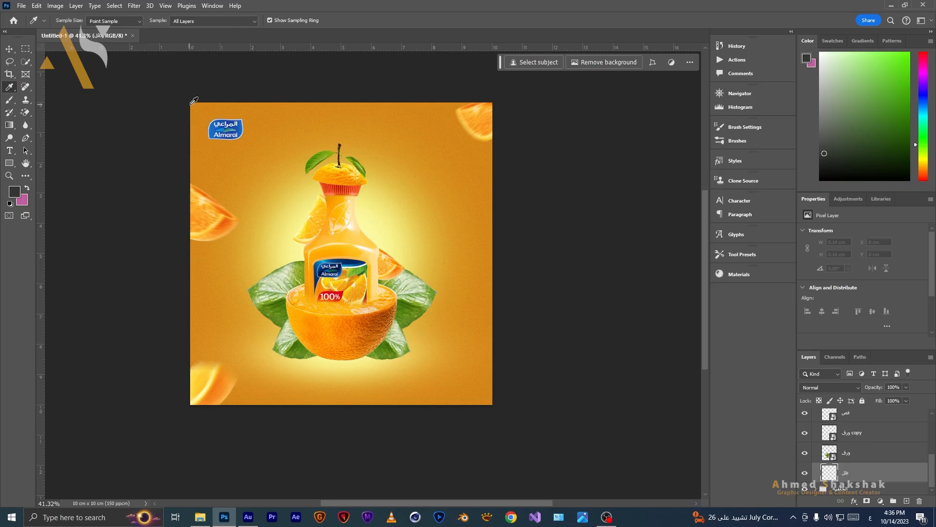
pyautogui.click(192, 103)
pyautogui.click(14, 191)
pyautogui.moveTo(606, 107)
pyautogui.mouseDown()
pyautogui.moveTo(623, 130)
pyautogui.moveTo(611, 116)
pyautogui.mouseUp()
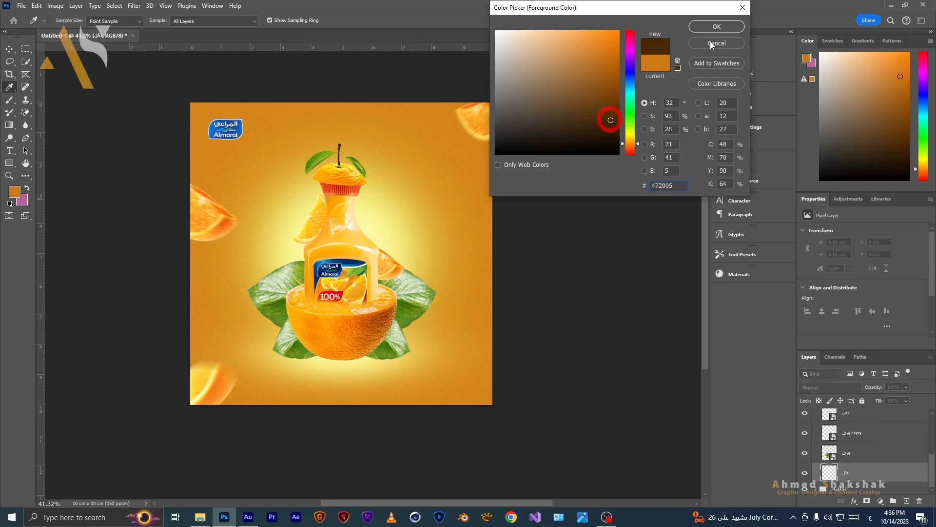
pyautogui.click(728, 28)
pyautogui.press('b')
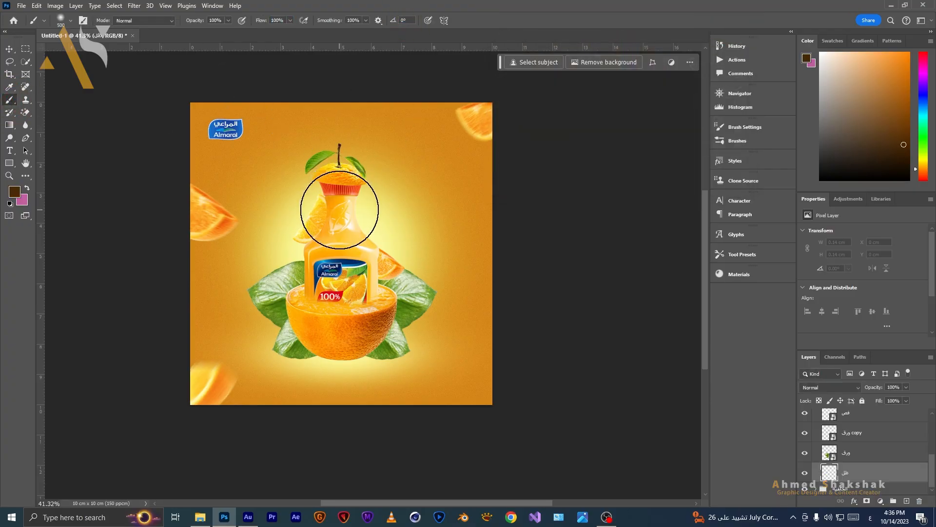
pyautogui.click(339, 210)
# Step: Flatten the brown dab to about 5.36 × 0.94 cm and position it as a shadow directly beneath the half orange
pyautogui.press('v')
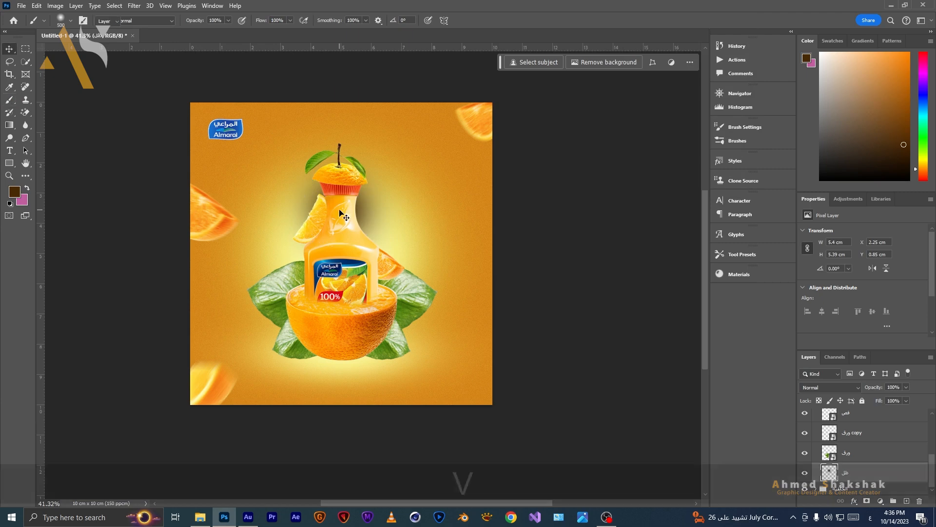
pyautogui.hotkey('ctrl', 't')
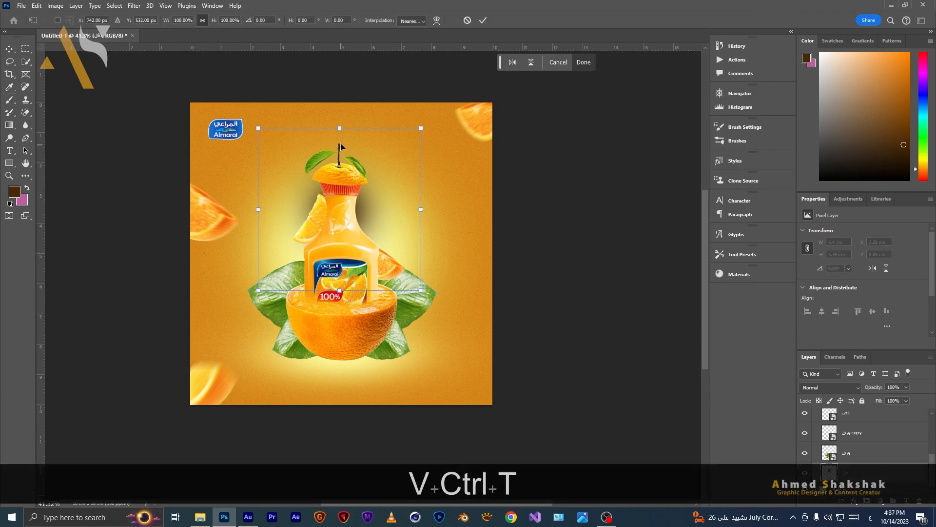
pyautogui.moveTo(340, 128); pyautogui.dragTo(347, 352)
pyautogui.doubleClick(352, 258)
pyautogui.press('Up')
pyautogui.press('Up')
pyautogui.doubleClick(356, 369)
pyautogui.press('Up')
pyautogui.press('Up')
pyautogui.press('Up')
pyautogui.press('Up')
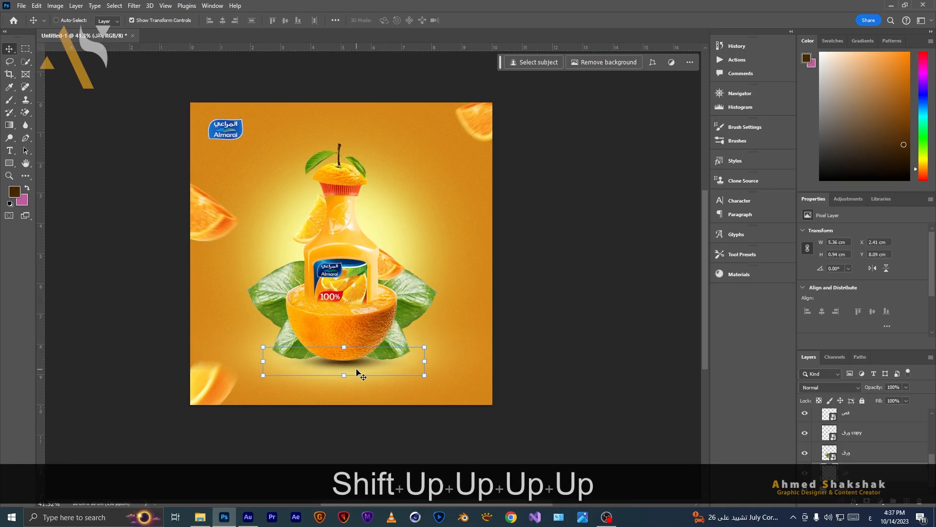
pyautogui.press('Up')
pyautogui.press('Up')
pyautogui.press('Up')
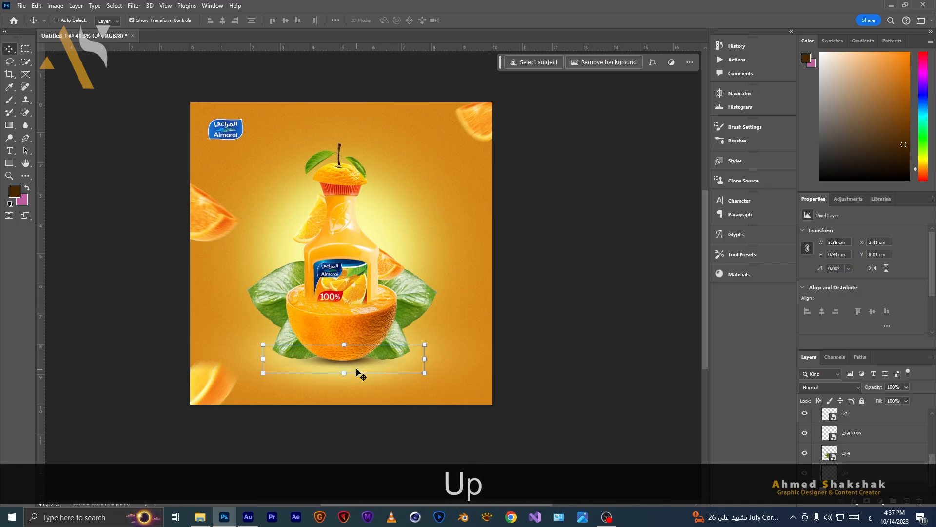
pyautogui.press('Return')
# Step: Set the ظل layer's blend mode to Multiply and its fill to 70%
pyautogui.click(830, 387)
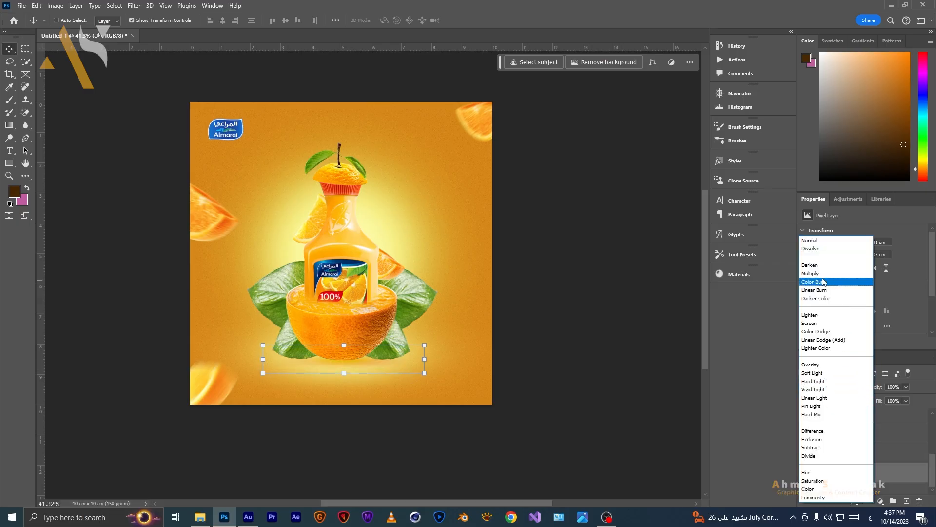
pyautogui.click(822, 273)
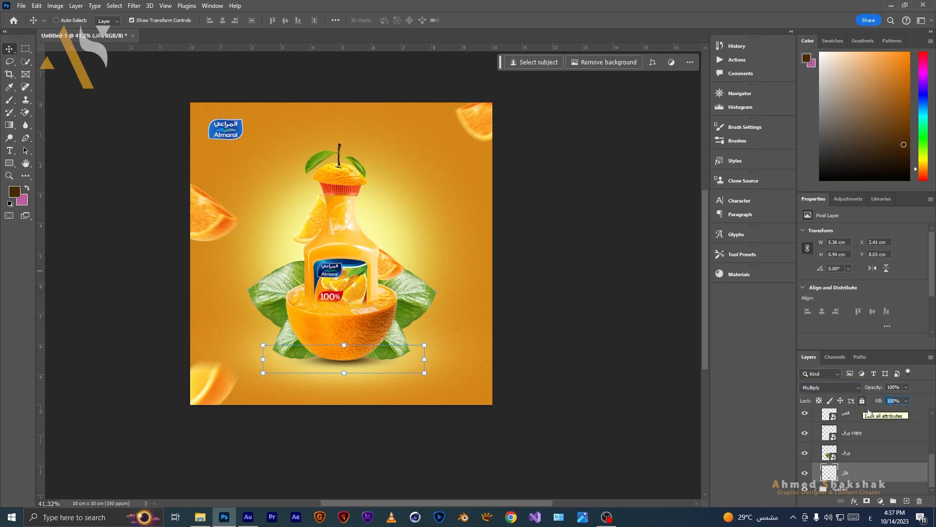
pyautogui.write('7')
# Step: Shift the shadow slightly down, warp its upper edge upward to about 1.05 cm total height, and nudge it down under the half orange
pyautogui.moveTo(344, 346); pyautogui.dragTo(344, 348)
pyautogui.moveTo(344, 364); pyautogui.dragTo(344, 372)
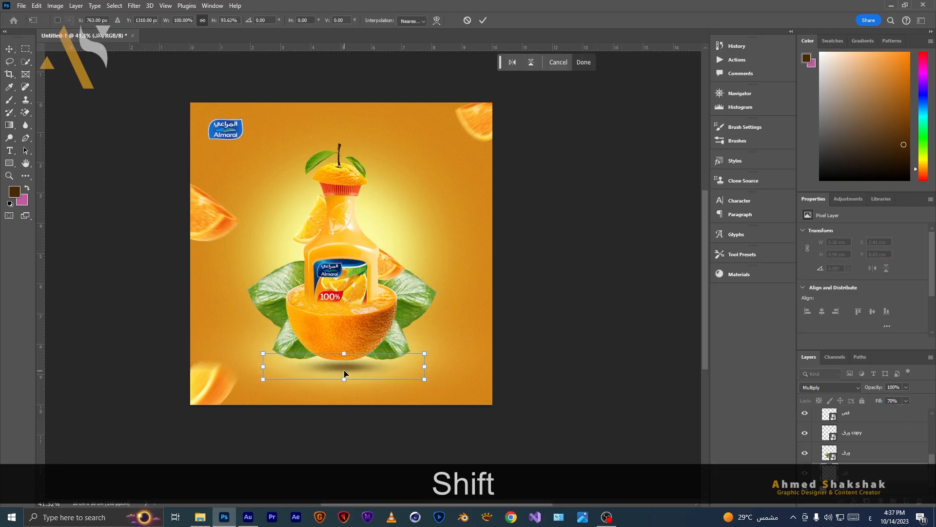
pyautogui.press('ctrl')
pyautogui.hotkey('ctrl', 't')
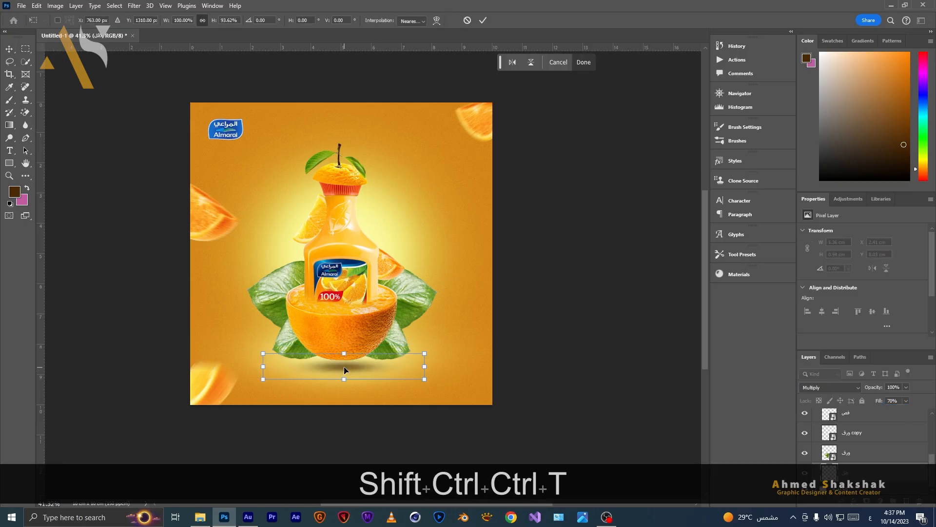
pyautogui.rightClick(345, 370)
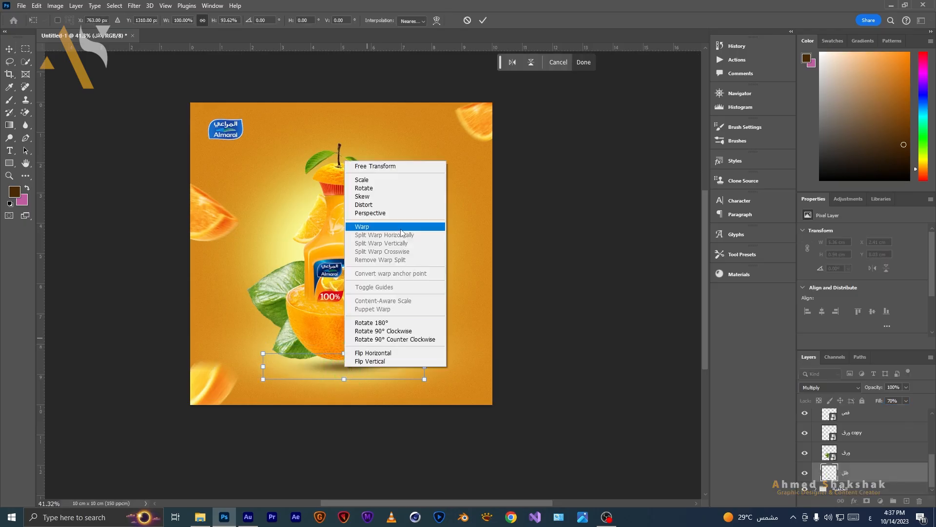
pyautogui.click(401, 231)
pyautogui.moveTo(347, 361); pyautogui.dragTo(346, 349)
pyautogui.click(343, 367)
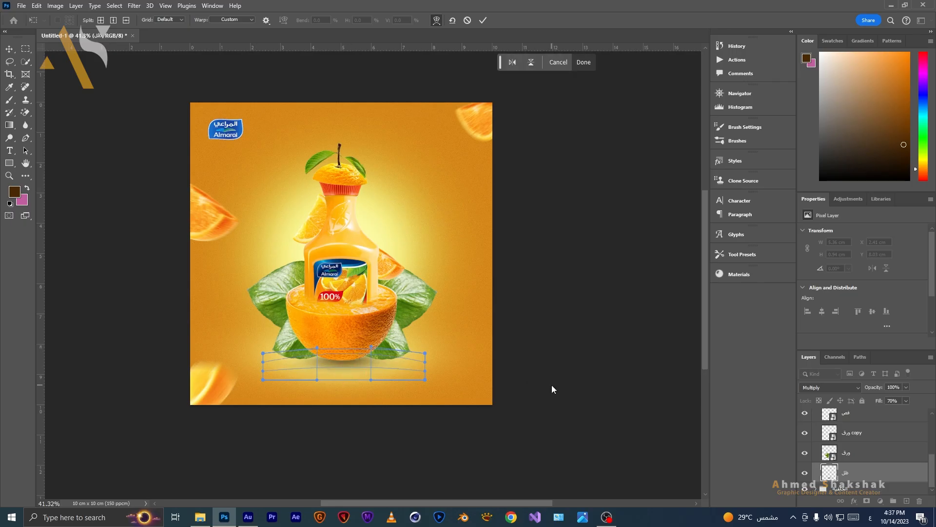
pyautogui.press('Return')
pyautogui.hotkey('shift', 'Down')
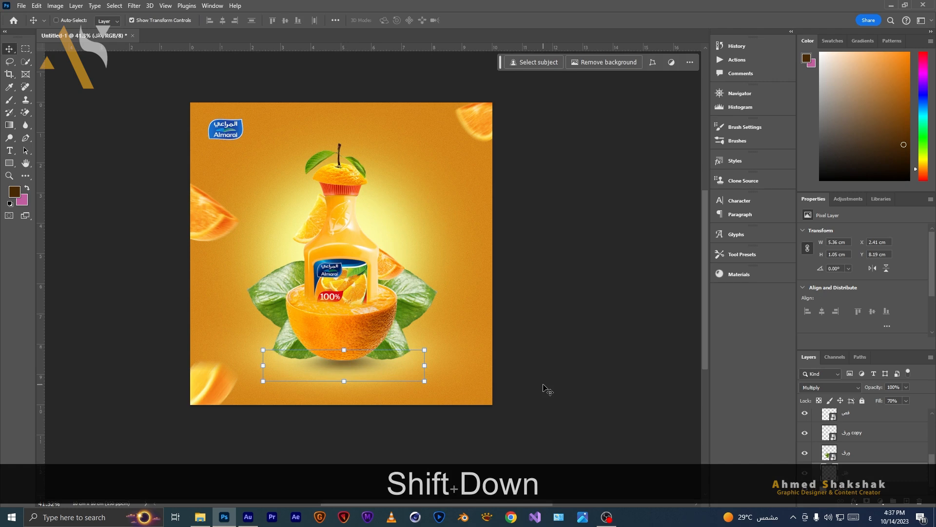
# Step: Nudge the half orange's shadow up to Y 8.03 cm, set its layer to Linear Light at 100% fill, and compare it hidden and shown
pyautogui.hotkey('shift', 'Up')
pyautogui.press('Return')
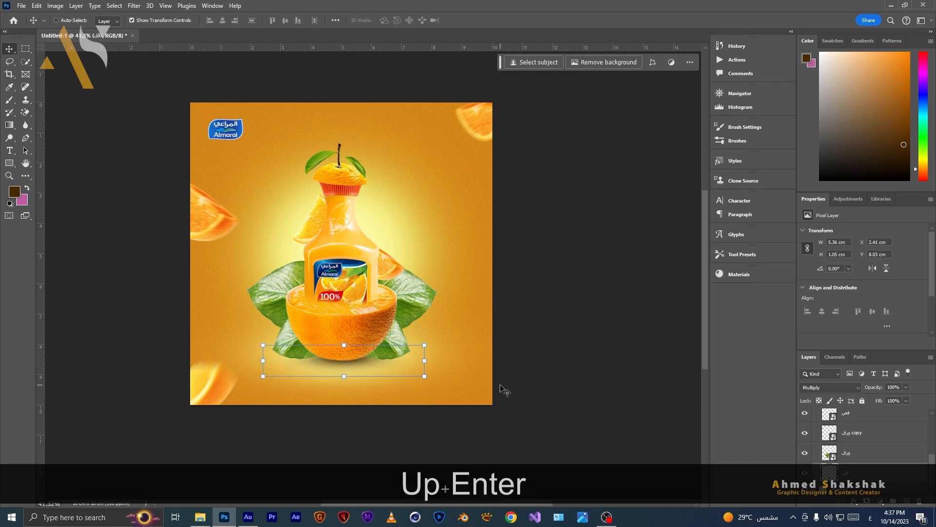
pyautogui.press('m')
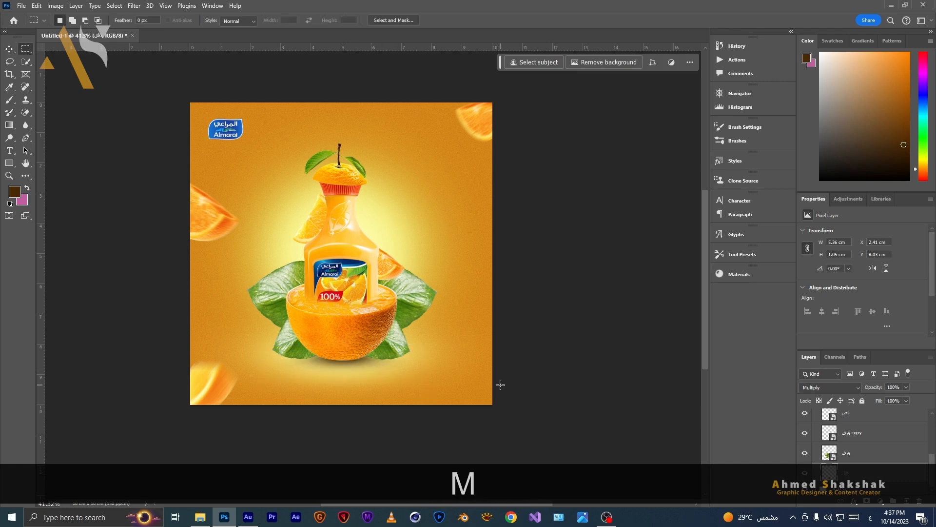
pyautogui.click(829, 387)
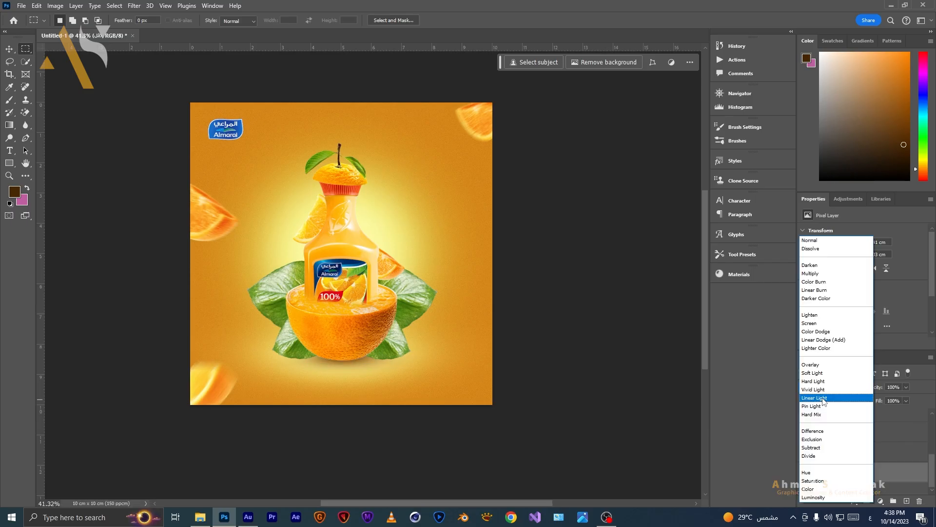
pyautogui.click(823, 398)
pyautogui.click(804, 473)
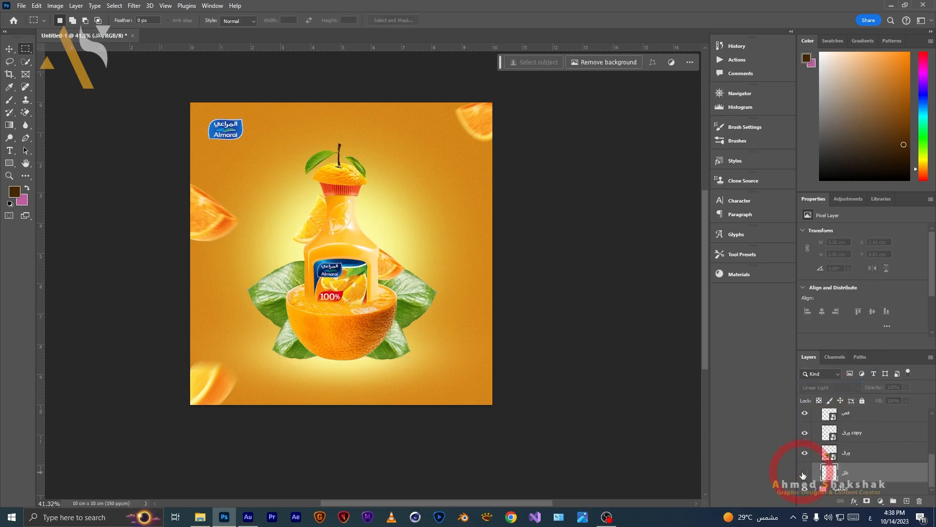
pyautogui.click(804, 473)
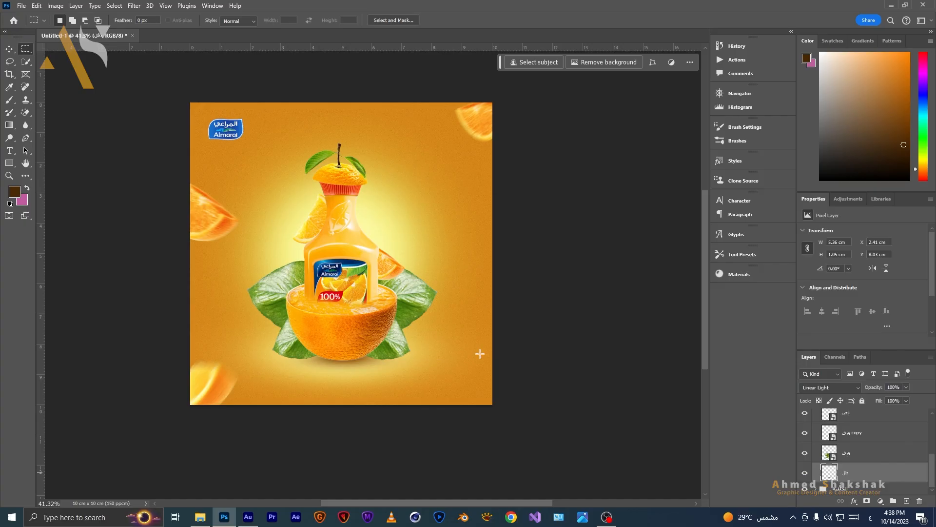
pyautogui.click(854, 452)
pyautogui.click(853, 433)
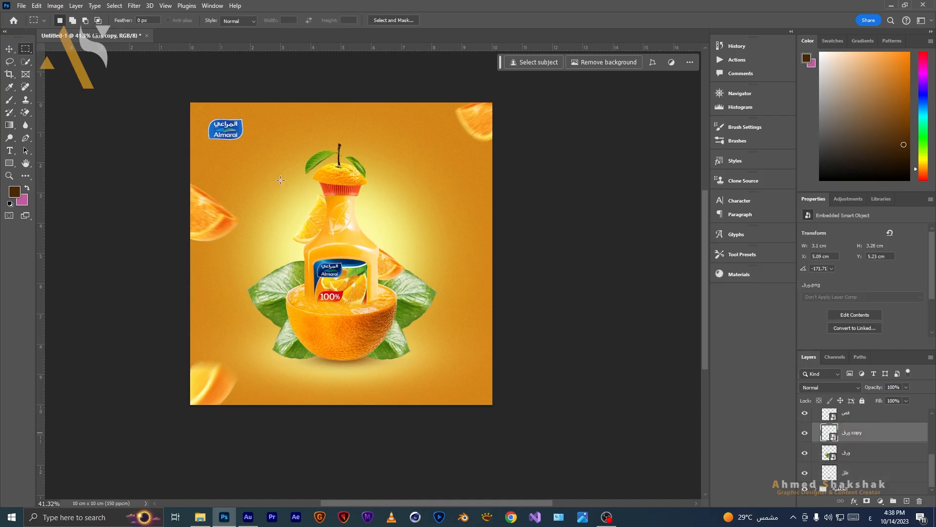
pyautogui.press('v')
pyautogui.keyDown('ctrl'); pyautogui.click(320, 220); pyautogui.keyUp('ctrl')
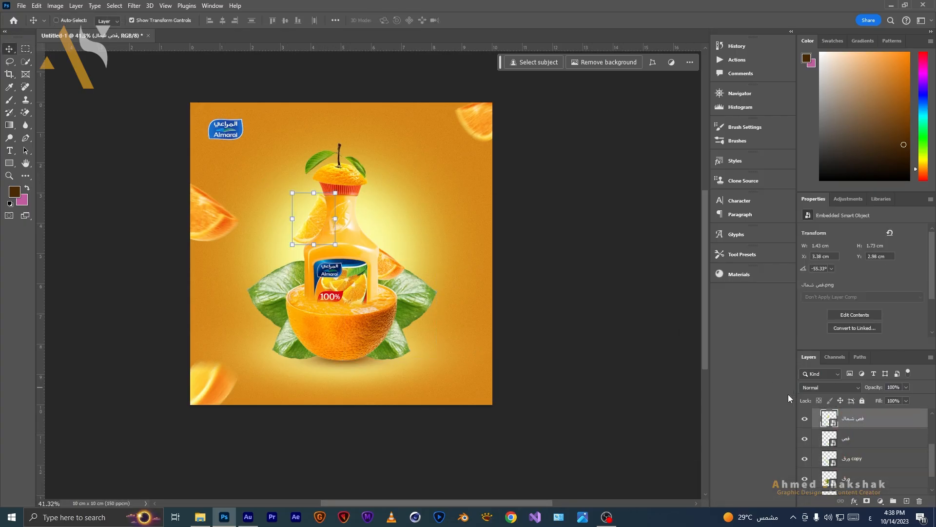
pyautogui.click(868, 445)
pyautogui.hotkey('ctrl', 'alt', 'shift', 'n')
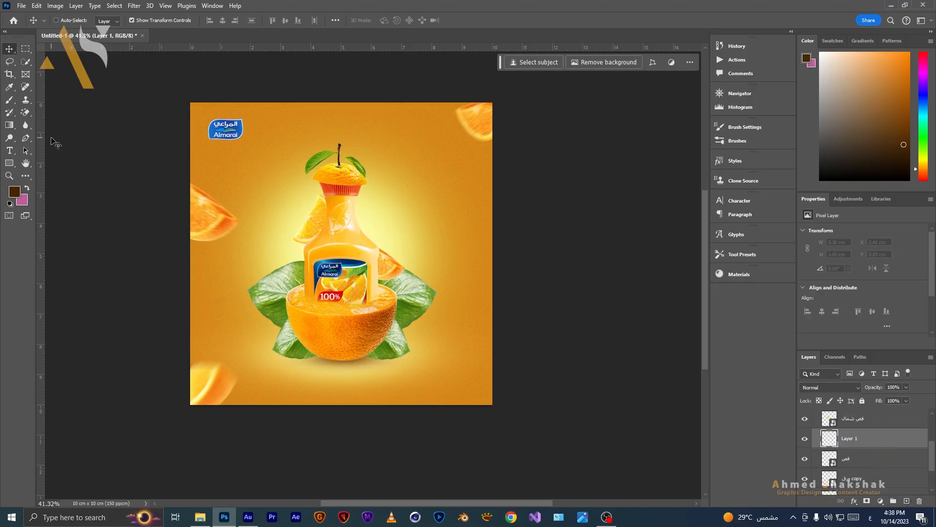
# Step: Prepare a soft brush, much smaller than the bottle's neck, with a very dark brown foreground colour
pyautogui.click(9, 99)
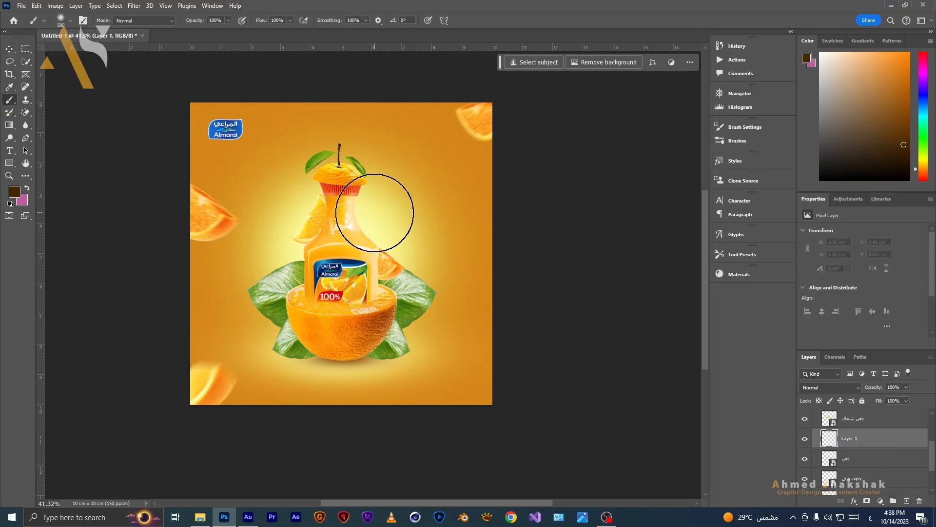
pyautogui.press('[')
pyautogui.press('[')
pyautogui.press('[')
pyautogui.press('[')
pyautogui.press('[')
pyautogui.press('[')
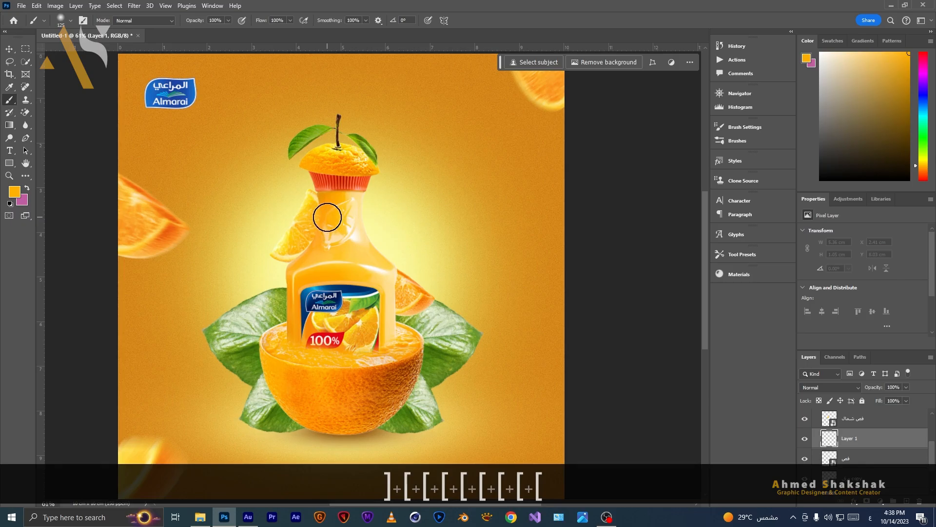
pyautogui.click(14, 191)
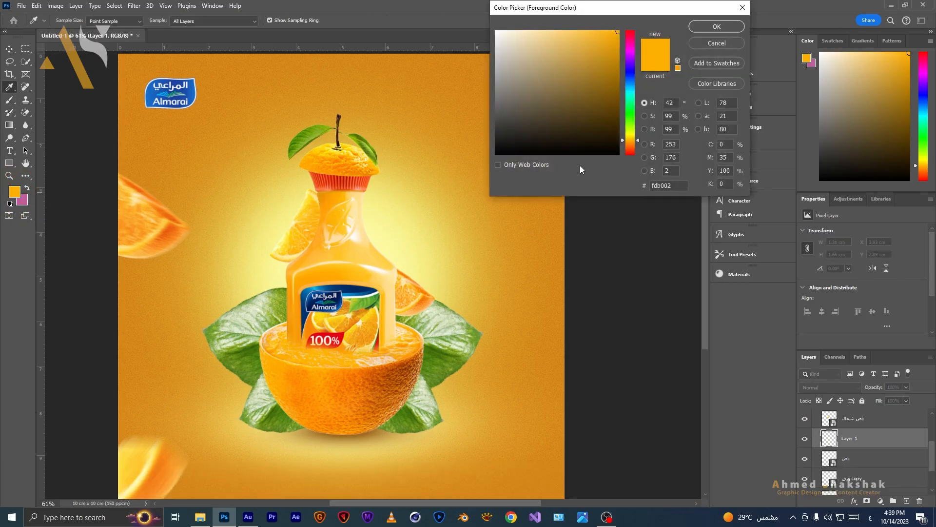
pyautogui.moveTo(603, 105); pyautogui.dragTo(616, 127)
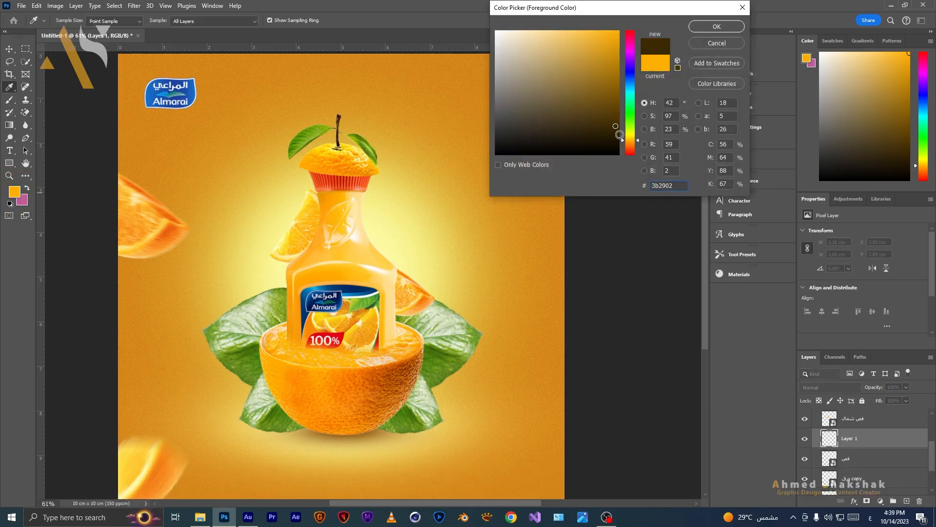
pyautogui.press('Return')
# Step: Replace the empty Layer 1 with a new one beneath the bottle layer and paint a dark stroke along the bottle's left edge over the orange wedge
pyautogui.press('Delete')
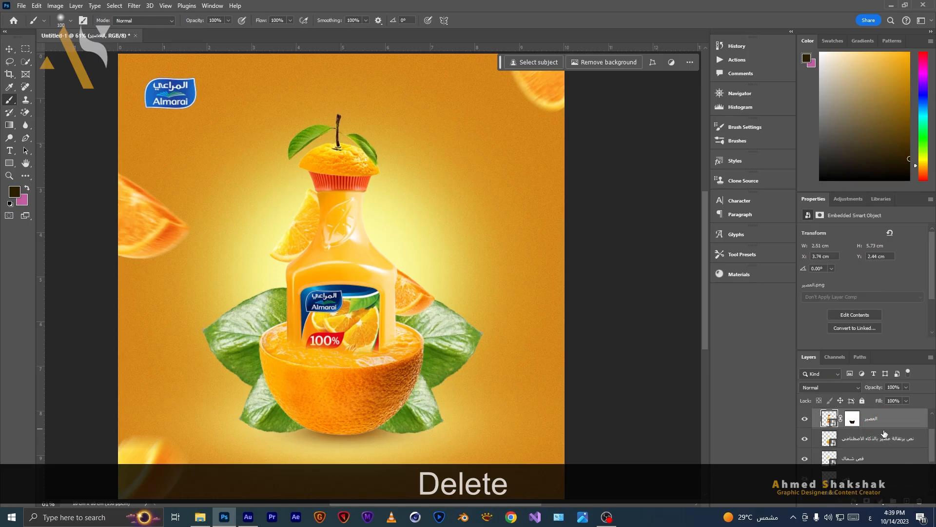
pyautogui.click(882, 428)
pyautogui.click(891, 443)
pyautogui.click(906, 502)
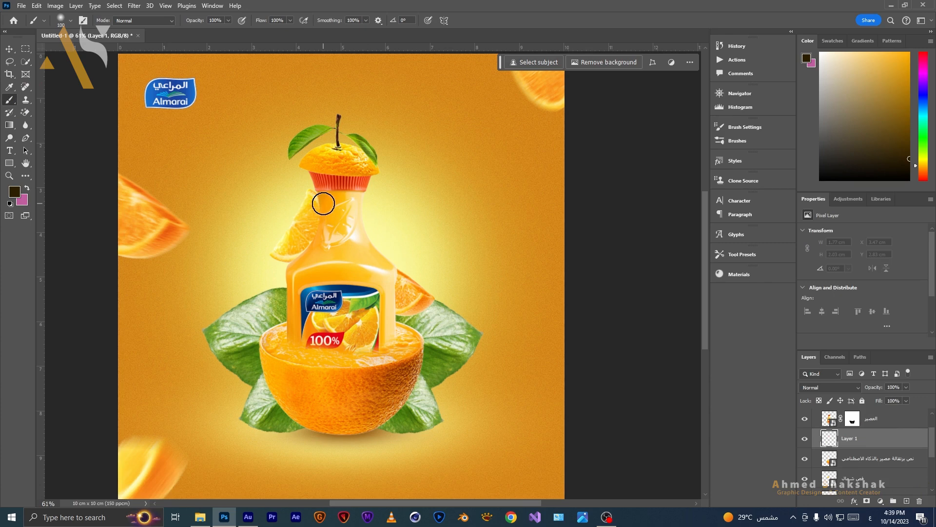
pyautogui.moveTo(311, 245); pyautogui.dragTo(285, 271)
# Step: Move the فص شمال wedge layer directly beneath Layer 1 and clip Layer 1 to it
pyautogui.scroll(-1, 867, 451)
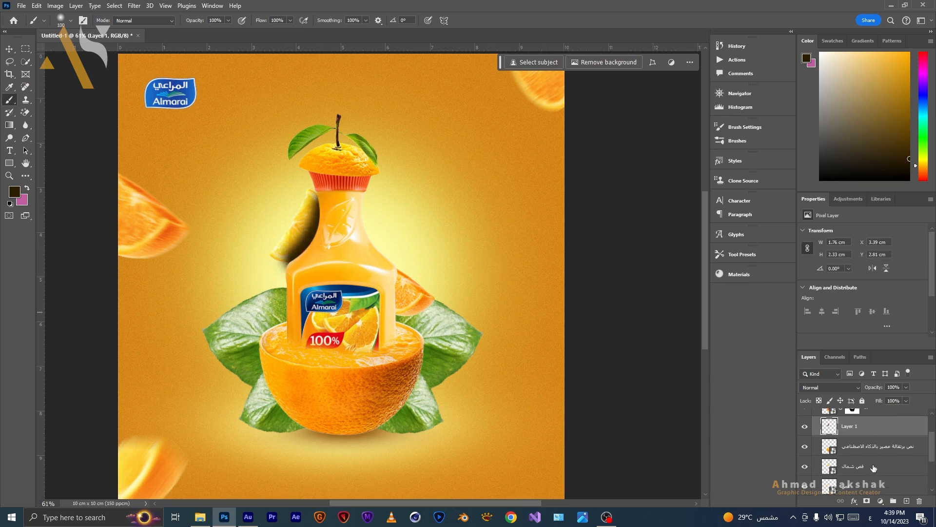
pyautogui.click(876, 470)
pyautogui.moveTo(876, 471); pyautogui.dragTo(866, 412)
pyautogui.press('alt')
pyautogui.hotkey('ctrl', 'z')
# Step: Set Layer 1's blend mode to Linear Light and its fill to 50%
pyautogui.click(829, 387)
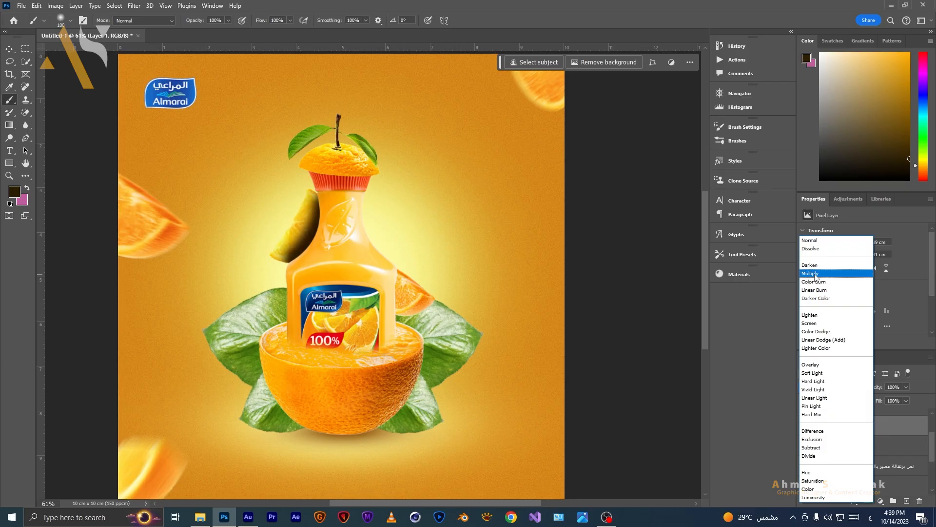
pyautogui.click(831, 398)
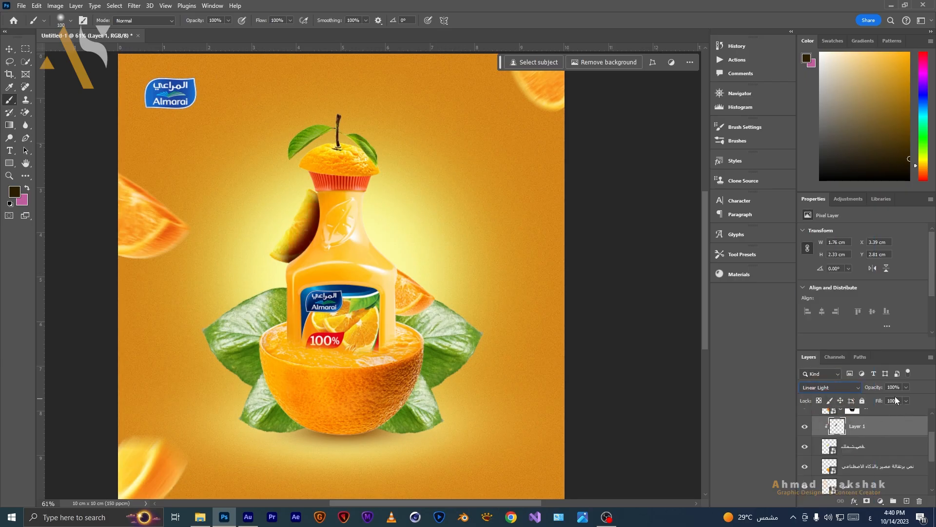
pyautogui.click(893, 401)
pyautogui.write('50')
pyautogui.press('Return')
# Step: Narrow the left wedge's shadow to about 59.5% of its width and rotate it about 4.9° toward the bottle's neck
pyautogui.press('v')
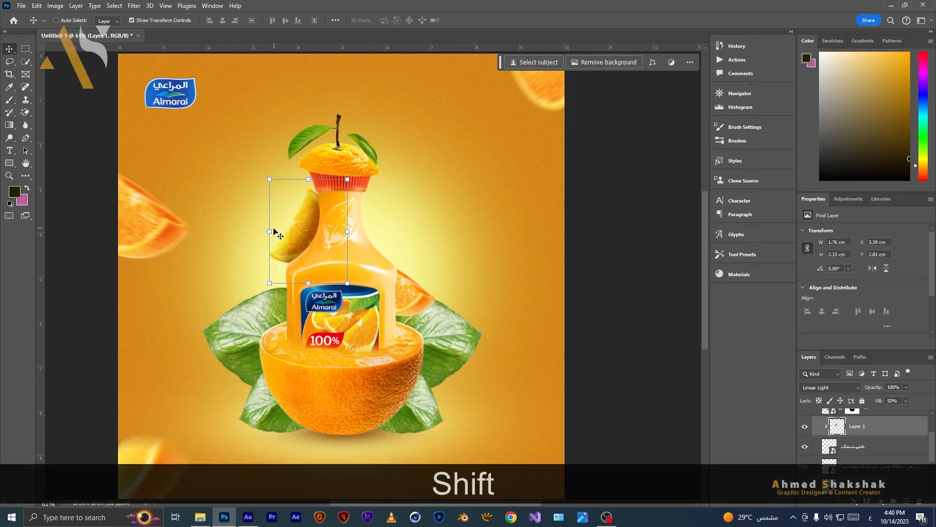
pyautogui.moveTo(270, 232); pyautogui.dragTo(285, 231)
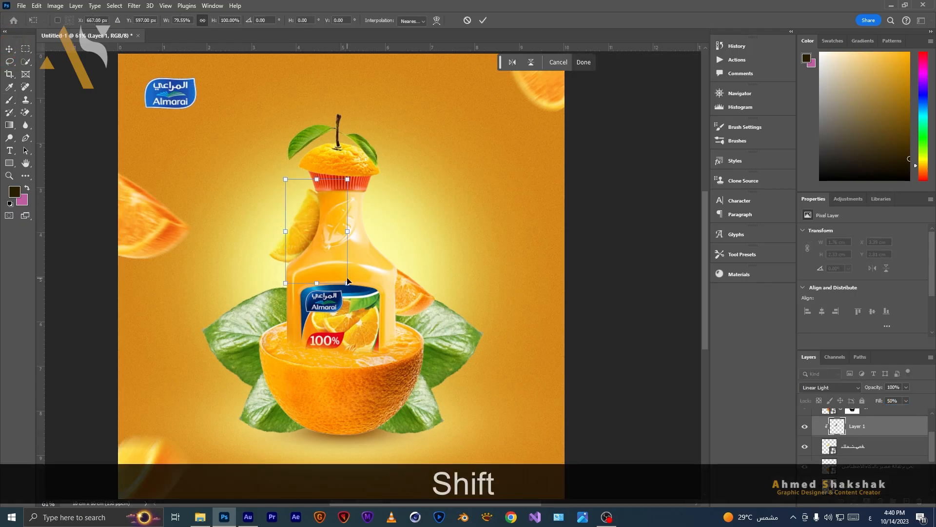
pyautogui.moveTo(347, 231); pyautogui.dragTo(293, 231)
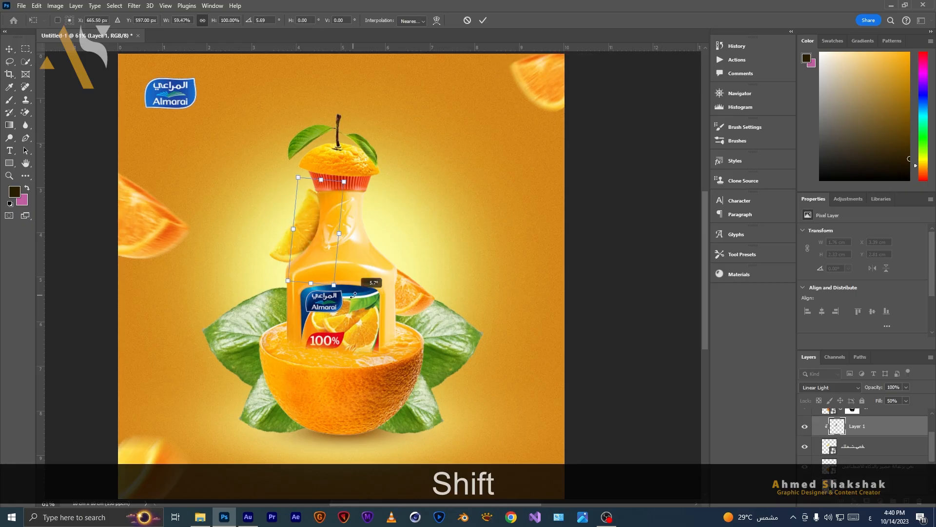
pyautogui.moveTo(367, 291); pyautogui.dragTo(334, 279)
# Step: Warp the left wedge's shadow to follow the bottle's curved edge, about 1.25 × 2.13 cm overall
pyautogui.rightClick(318, 267)
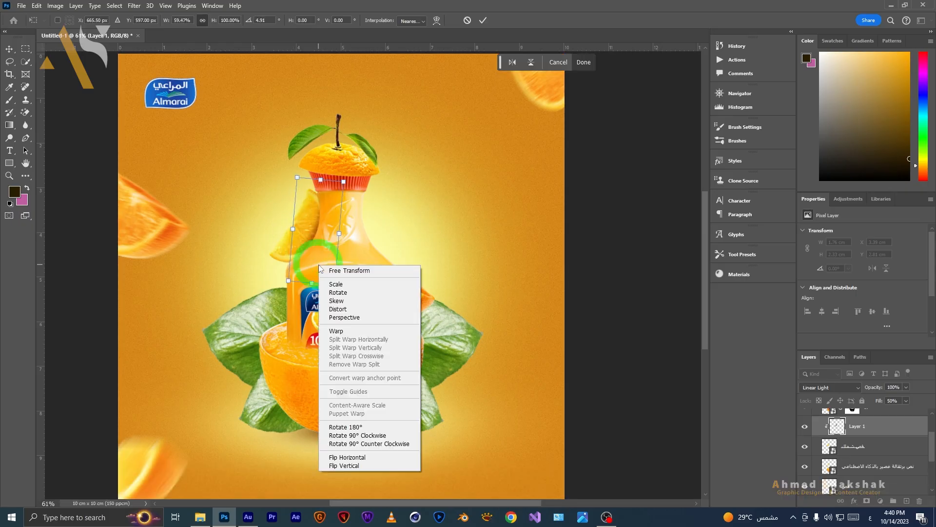
pyautogui.click(344, 332)
pyautogui.moveTo(324, 190); pyautogui.dragTo(295, 177)
pyautogui.moveTo(344, 181); pyautogui.dragTo(321, 175)
pyautogui.moveTo(289, 281); pyautogui.dragTo(277, 257)
pyautogui.moveTo(335, 286); pyautogui.dragTo(311, 278)
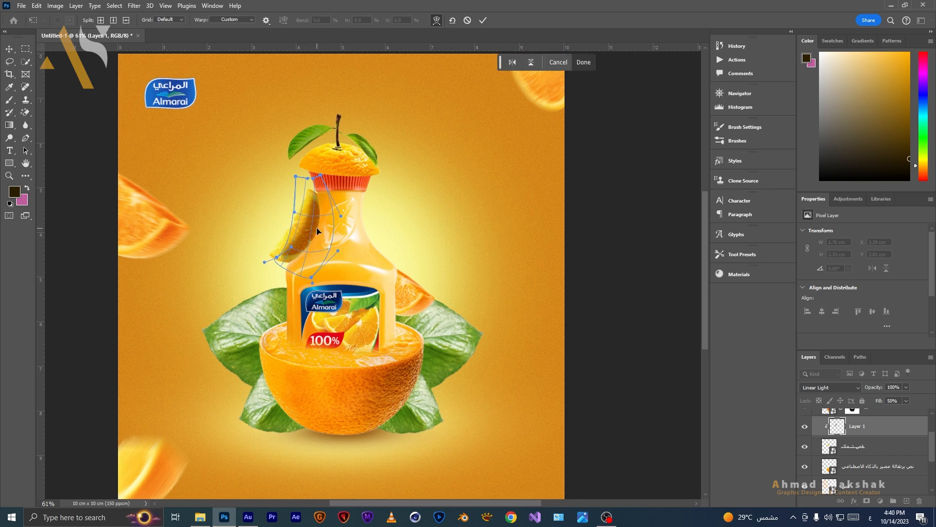
pyautogui.moveTo(317, 227)
pyautogui.mouseDown()
pyautogui.moveTo(299, 255)
pyautogui.moveTo(320, 216)
pyautogui.mouseUp()
pyautogui.press('Return')
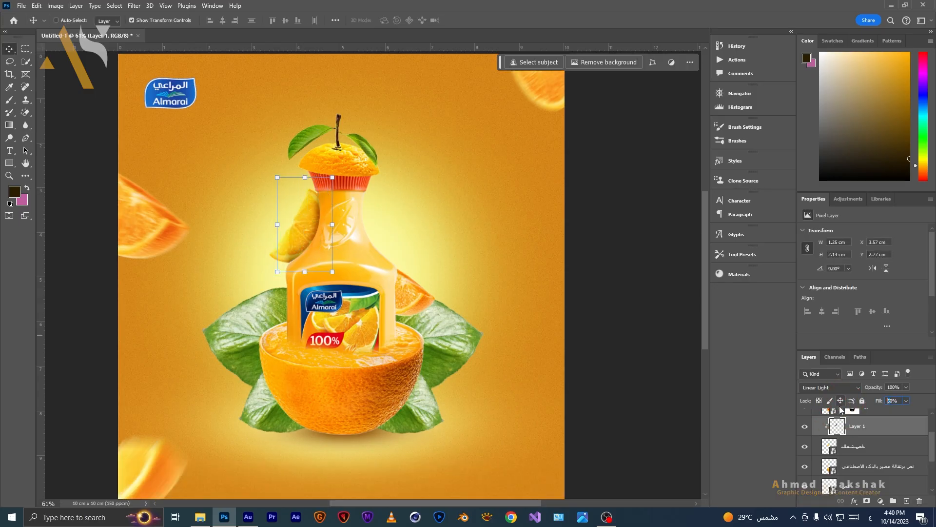
# Step: Set Layer 1's fill to 30% and compare the left wedge with and without its shadow
pyautogui.press('3')
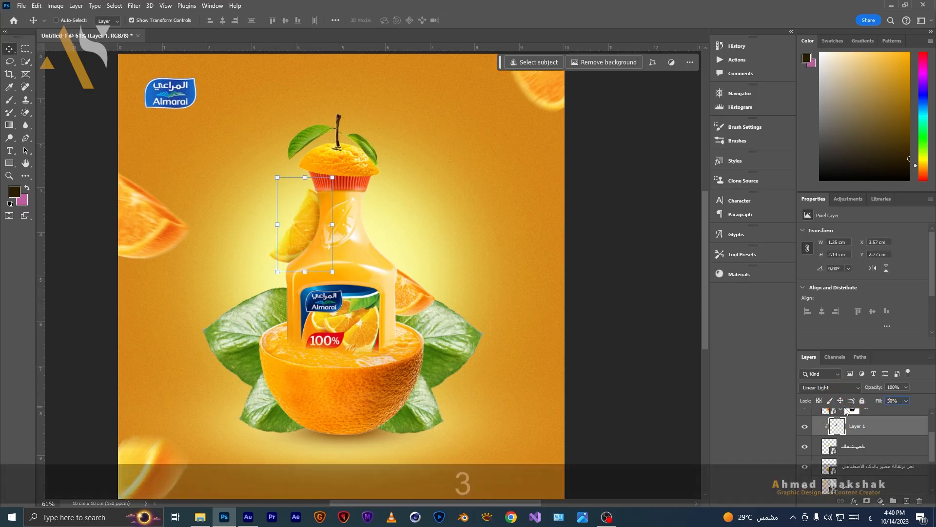
pyautogui.click(805, 426)
pyautogui.click(805, 426)
pyautogui.click(806, 426)
pyautogui.click(805, 425)
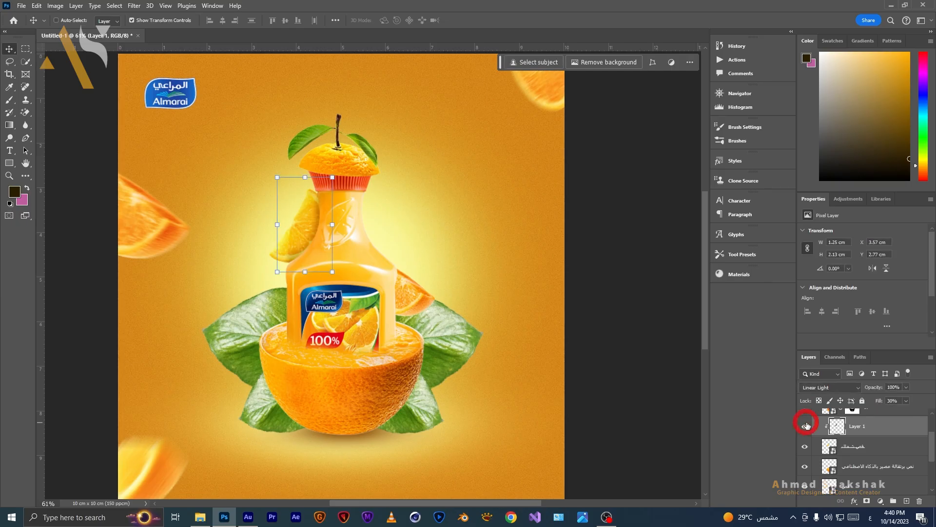
# Step: Paint a dark stroke about 1.1 × 1.91 cm along the bottle's right edge on a new layer clipped to the right orange wedge
pyautogui.click(24, 50)
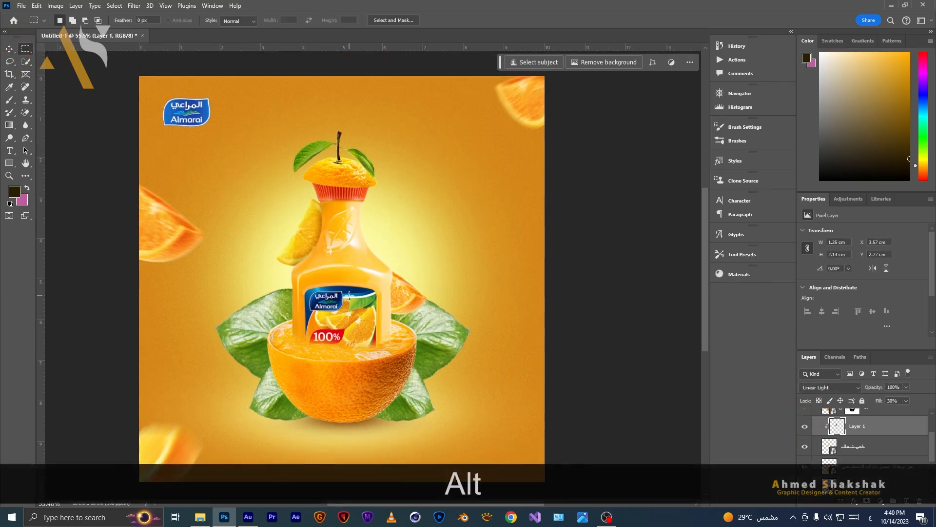
pyautogui.scroll(-1, 410, 280)
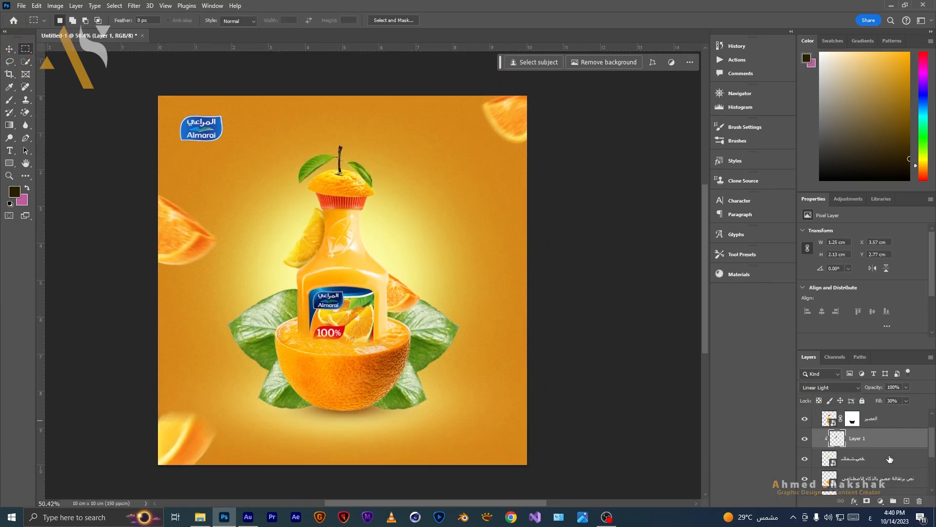
pyautogui.click(896, 475)
pyautogui.hotkey('ctrl', 'shift', 'alt', 'n')
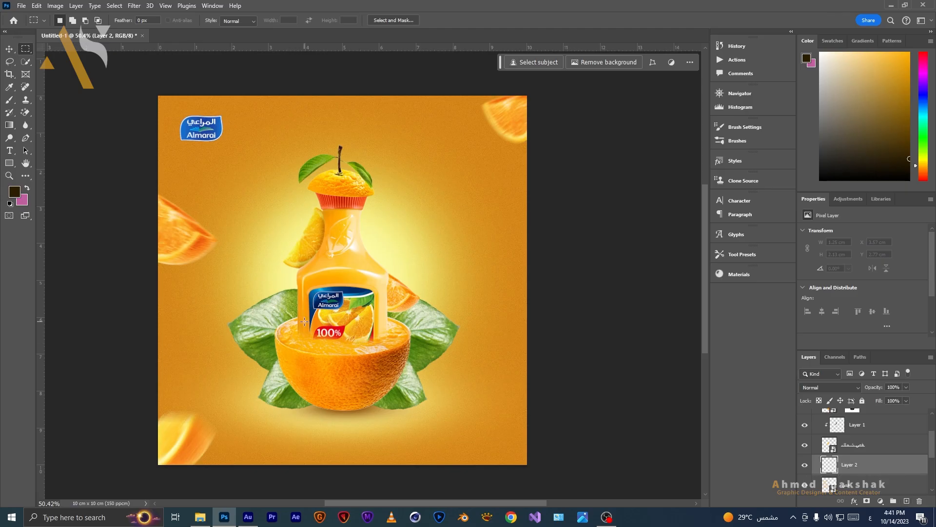
pyautogui.press('b')
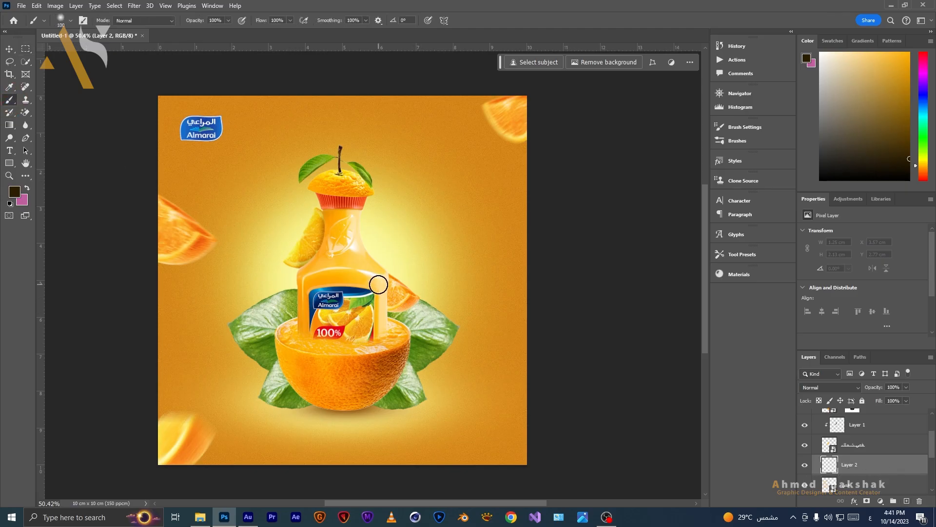
pyautogui.moveTo(380, 279); pyautogui.dragTo(384, 317)
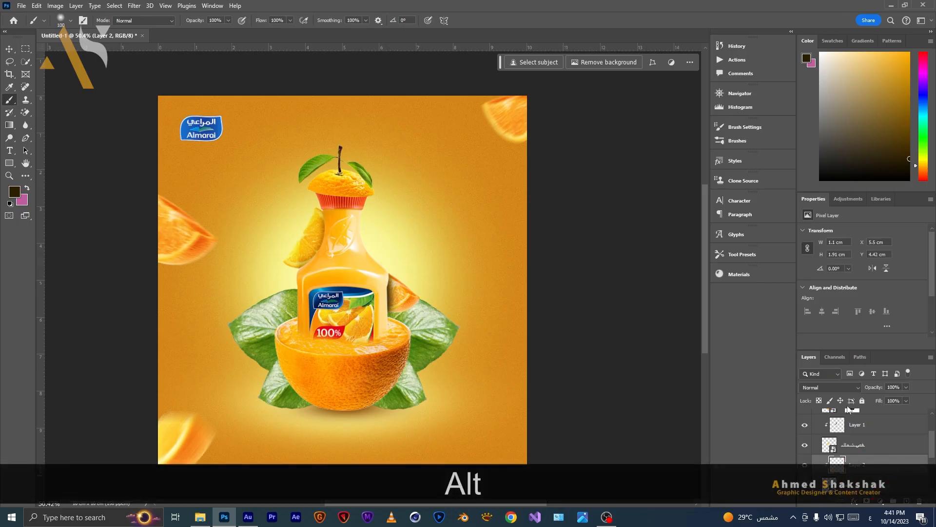
# Step: Set Layer 2's blend mode to Linear Light and its fill to 30%, and check the right wedge by toggling layer visibility
pyautogui.click(835, 389)
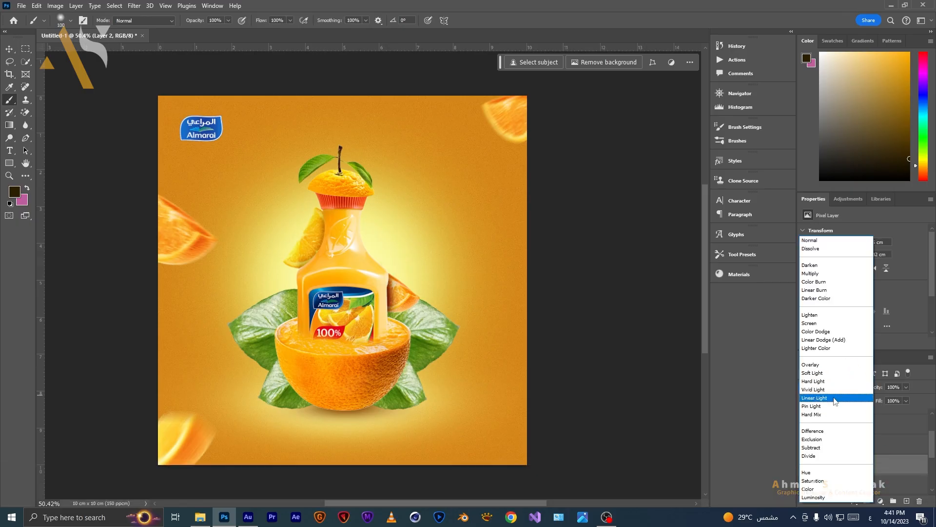
pyautogui.click(836, 398)
pyautogui.moveTo(894, 400); pyautogui.dragTo(786, 402)
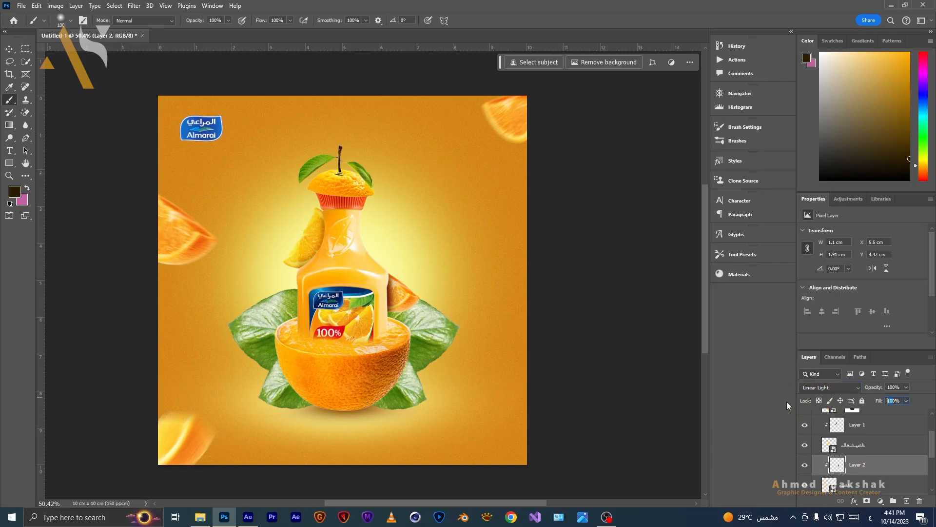
pyautogui.write('3')
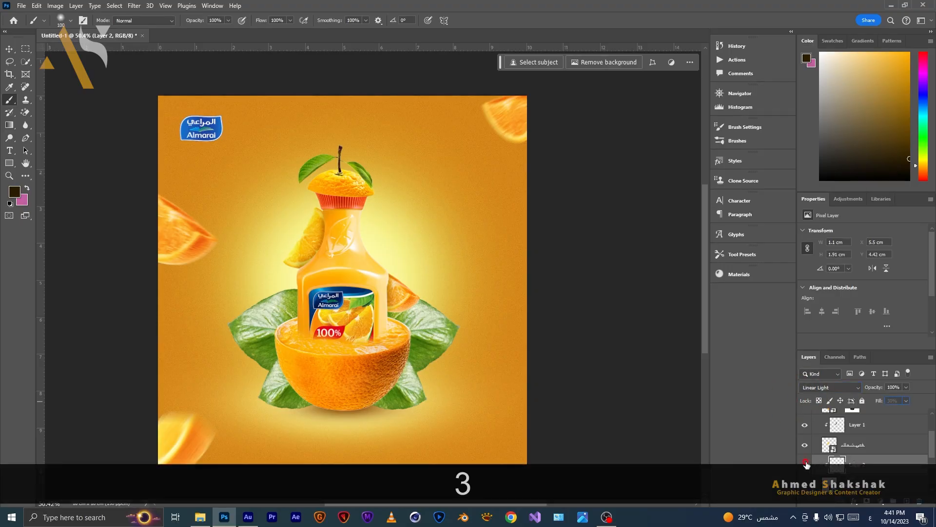
pyautogui.click(807, 465)
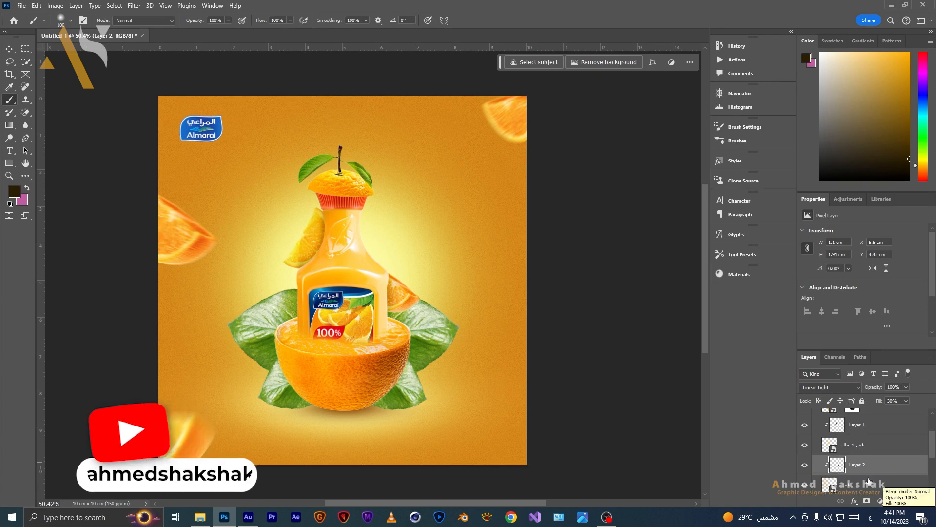
pyautogui.click(869, 483)
pyautogui.click(804, 486)
pyautogui.click(804, 485)
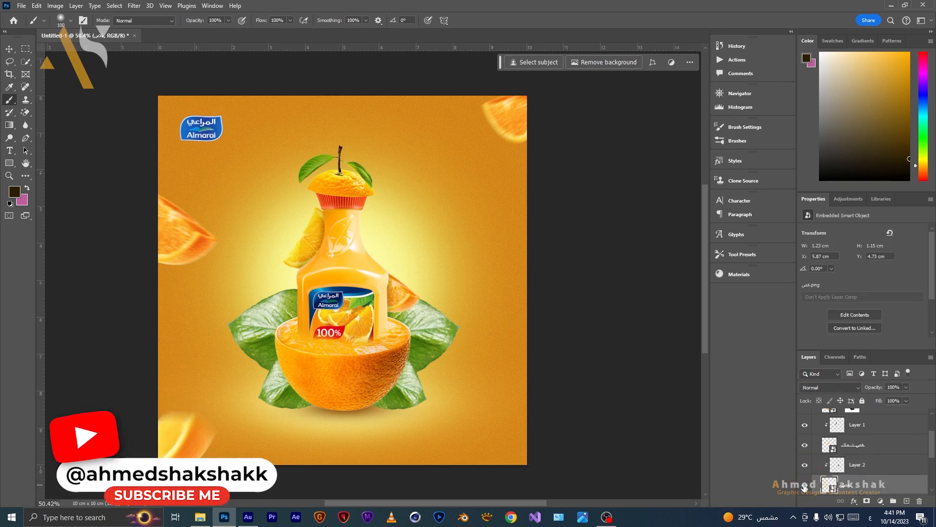
# Step: Adjust the right orange wedge's hue/saturation to Saturation -4 and Lightness +13
pyautogui.hotkey('ctrl', 'u')
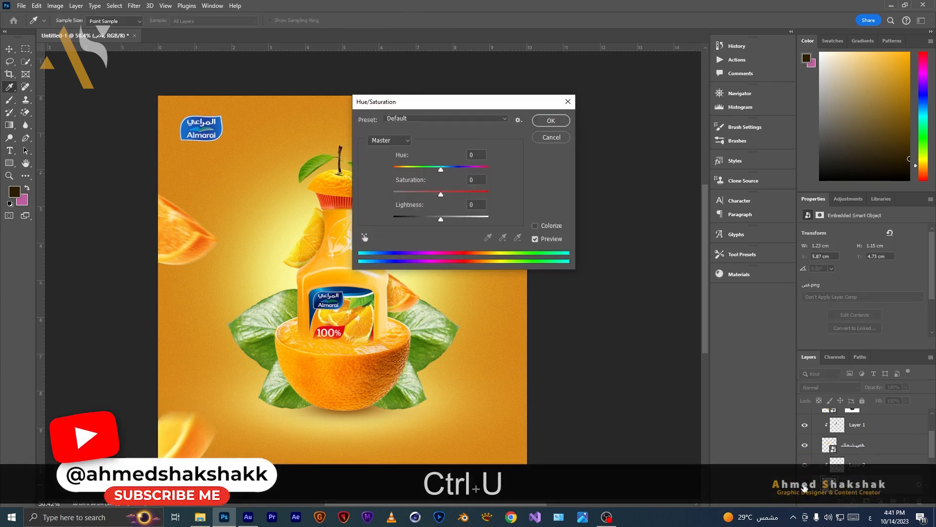
pyautogui.moveTo(453, 102); pyautogui.dragTo(586, 95)
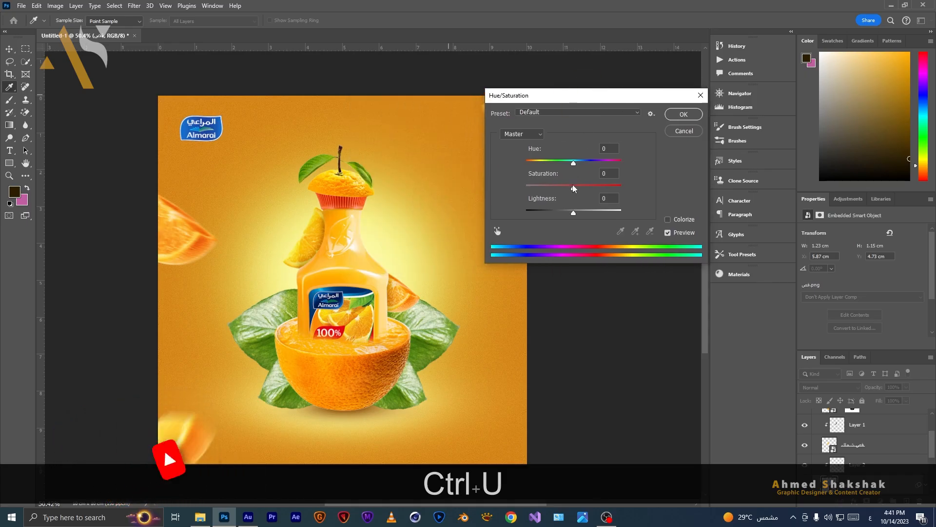
pyautogui.moveTo(574, 188); pyautogui.dragTo(581, 211)
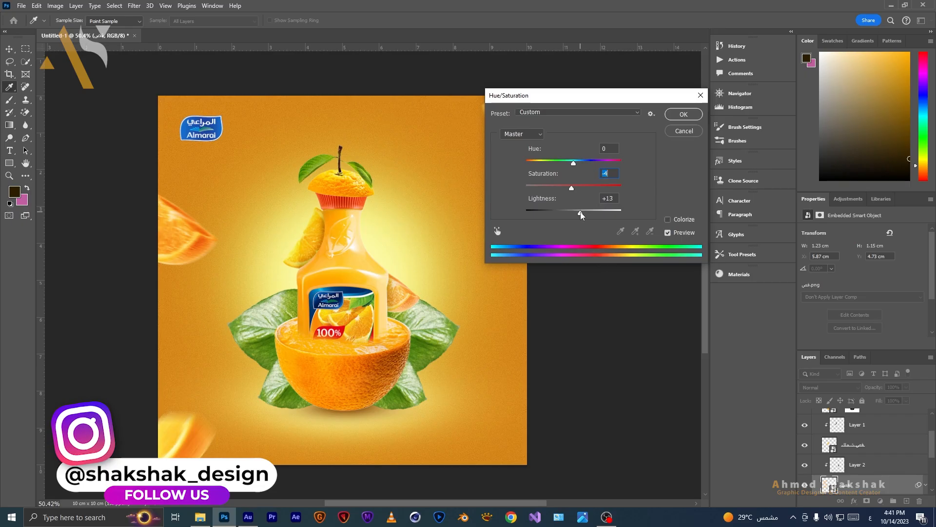
pyautogui.click(683, 114)
# Step: Paint a dark shadow about 2.33 × 1.25 cm across the bottle cap on a new layer beneath the orange top
pyautogui.press('b')
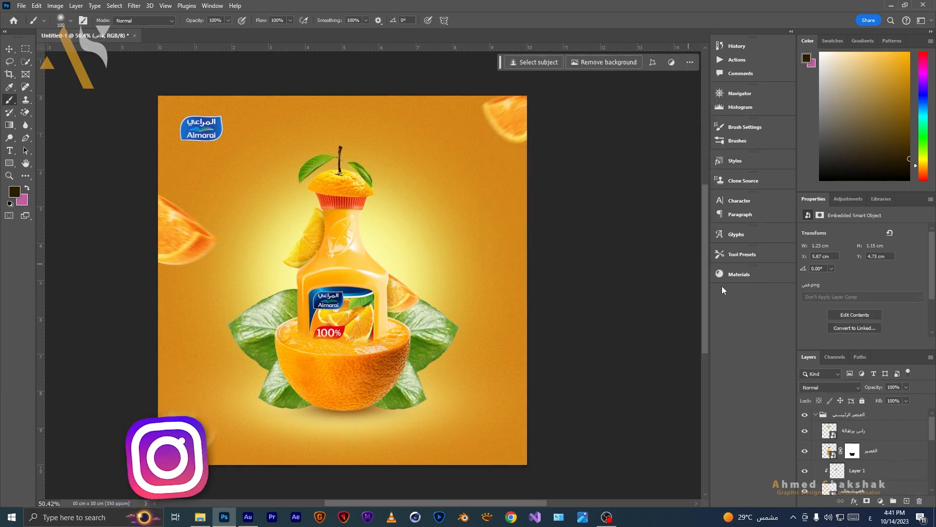
pyautogui.click(851, 431)
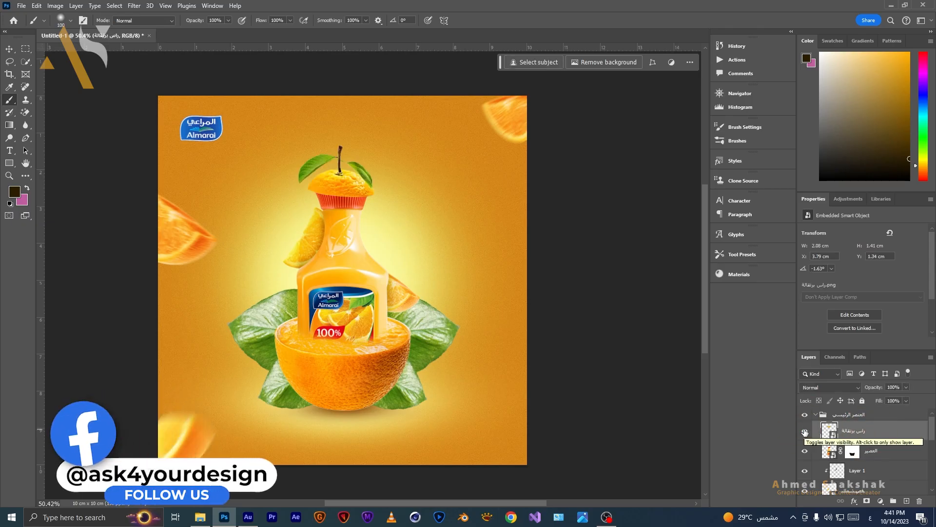
pyautogui.click(906, 450)
pyautogui.click(907, 501)
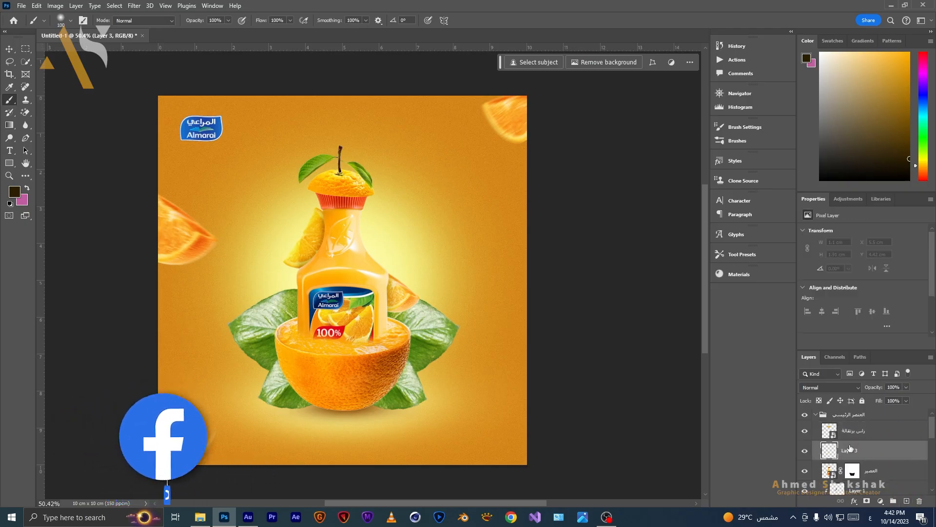
pyautogui.scroll(5, 327, 188)
pyautogui.click(417, 193)
pyautogui.click(412, 192)
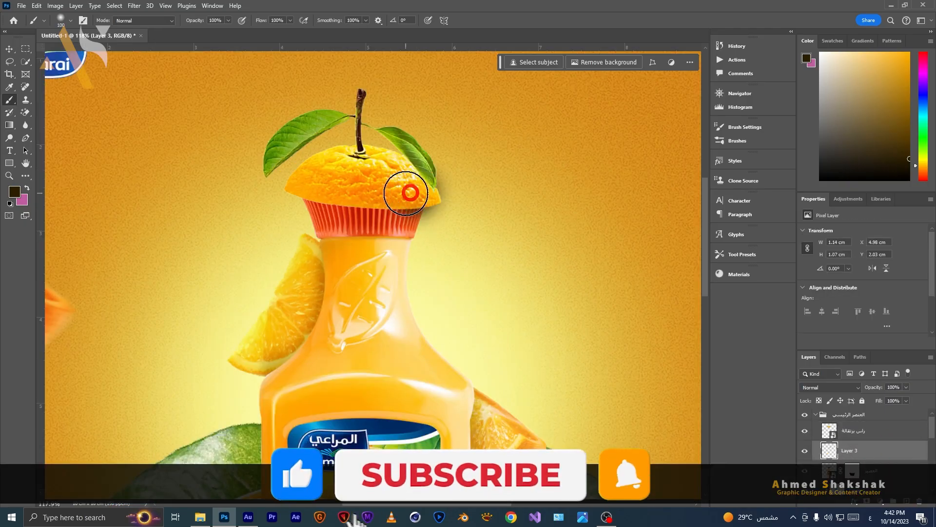
pyautogui.click(394, 192)
pyautogui.click(373, 190)
pyautogui.click(359, 189)
pyautogui.click(336, 185)
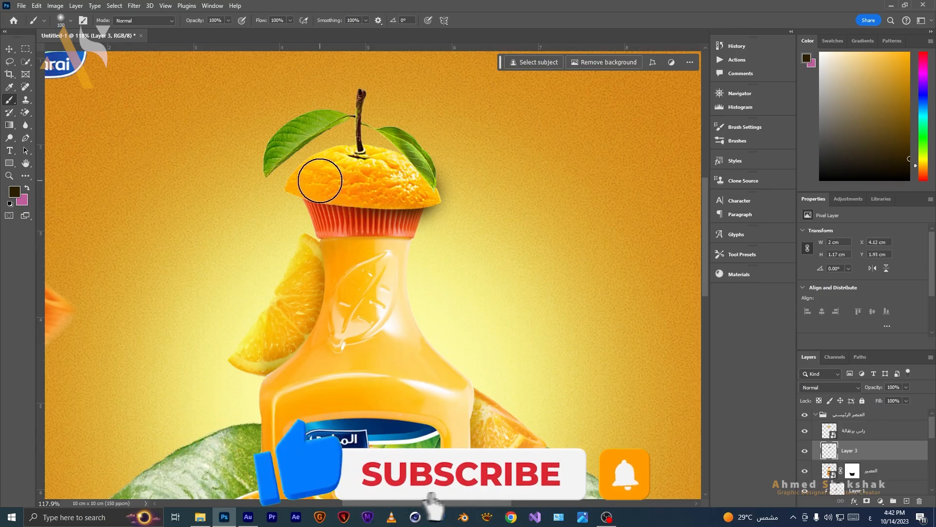
pyautogui.click(308, 181)
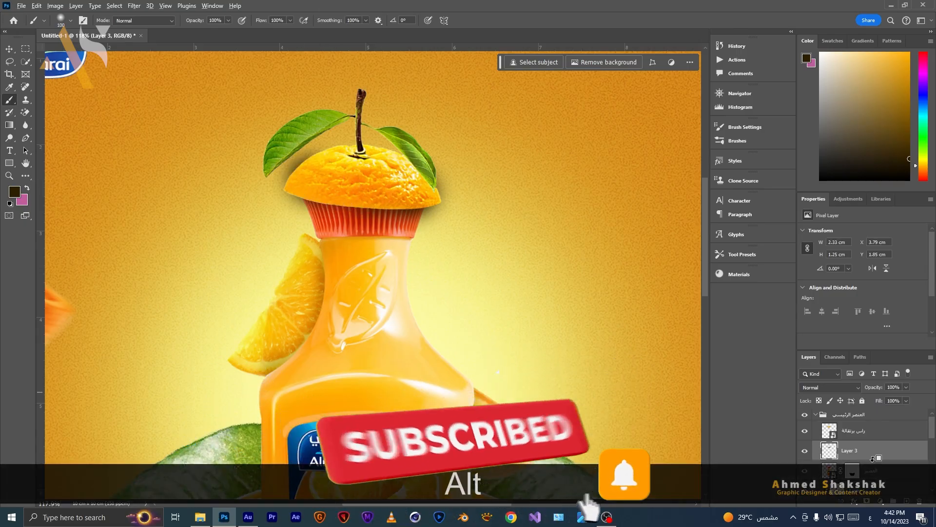
# Step: Clip Layer 3 to the bottle layer and set it to Linear Light with 40% fill
pyautogui.keyDown('alt'); pyautogui.click(861, 459); pyautogui.keyUp('alt')
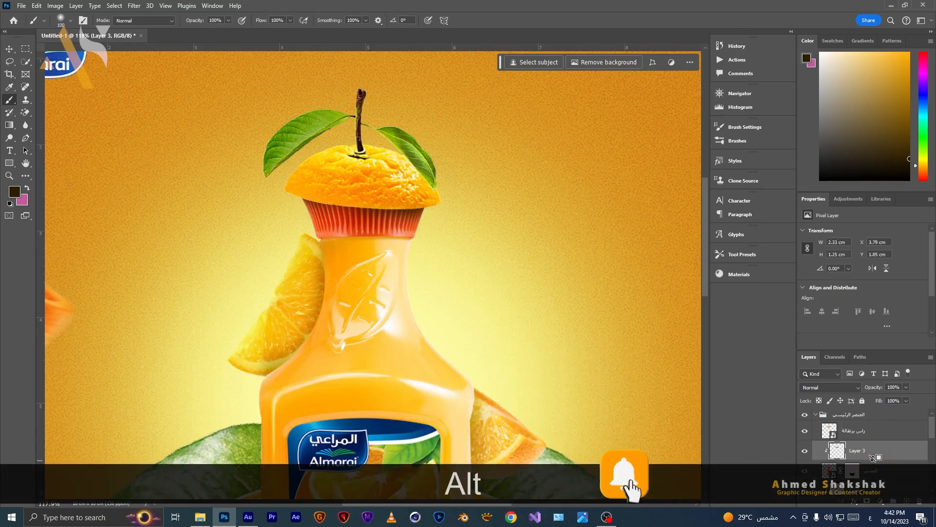
pyautogui.click(812, 387)
pyautogui.click(819, 398)
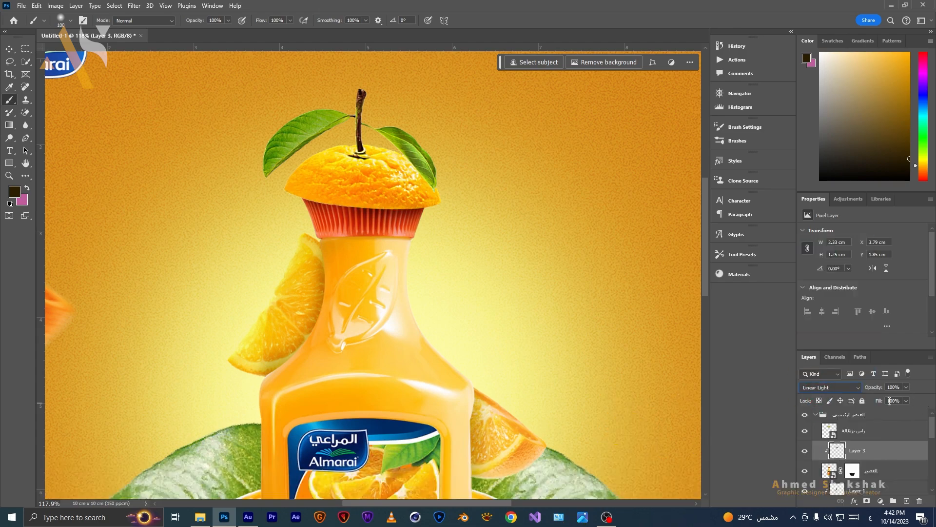
pyautogui.write('30')
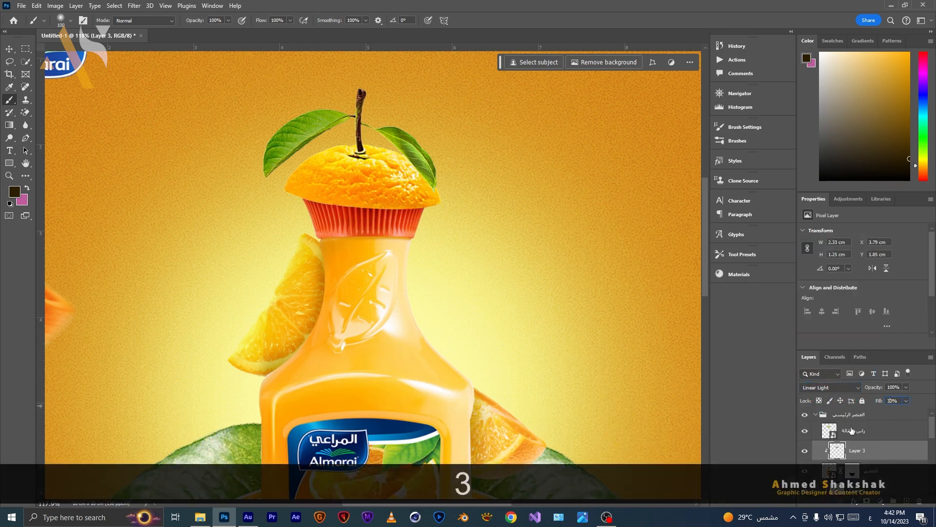
pyautogui.click(808, 452)
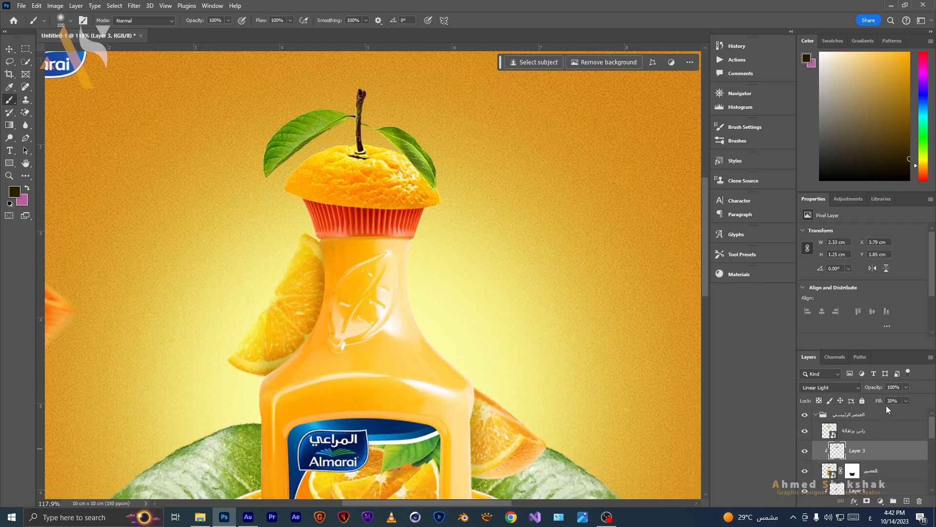
pyautogui.press('v')
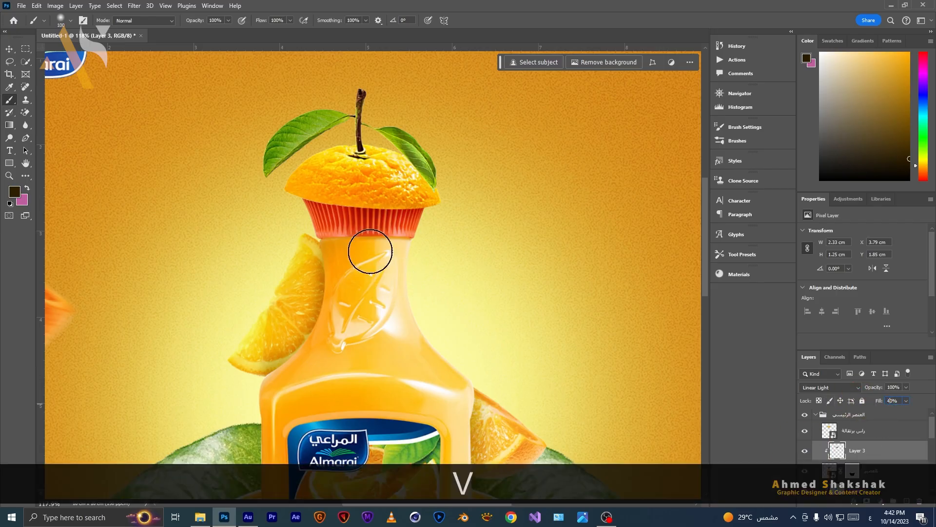
# Step: Squash the cap shadow vertically to about 0.47 cm high, keeping it just under the orange top
pyautogui.hotkey('ctrl', 't')
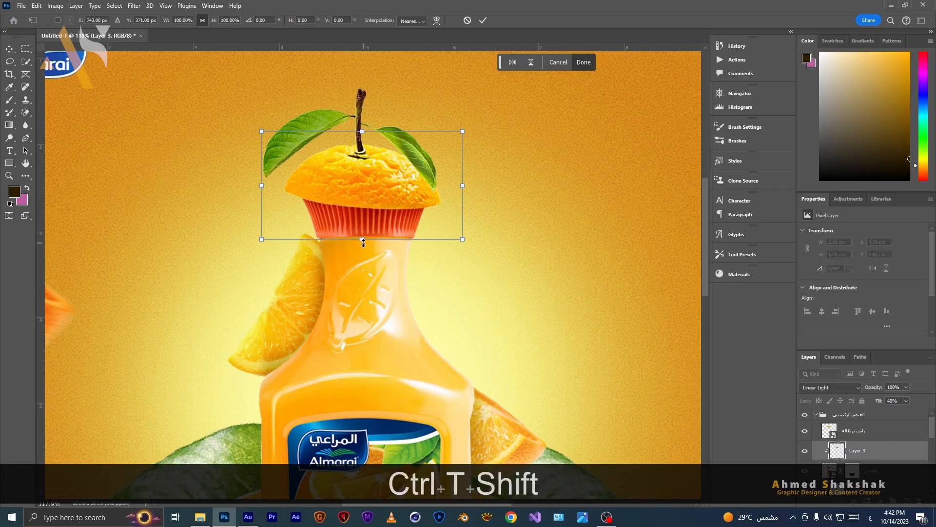
pyautogui.moveTo(370, 243); pyautogui.dragTo(369, 211)
pyautogui.press('Return')
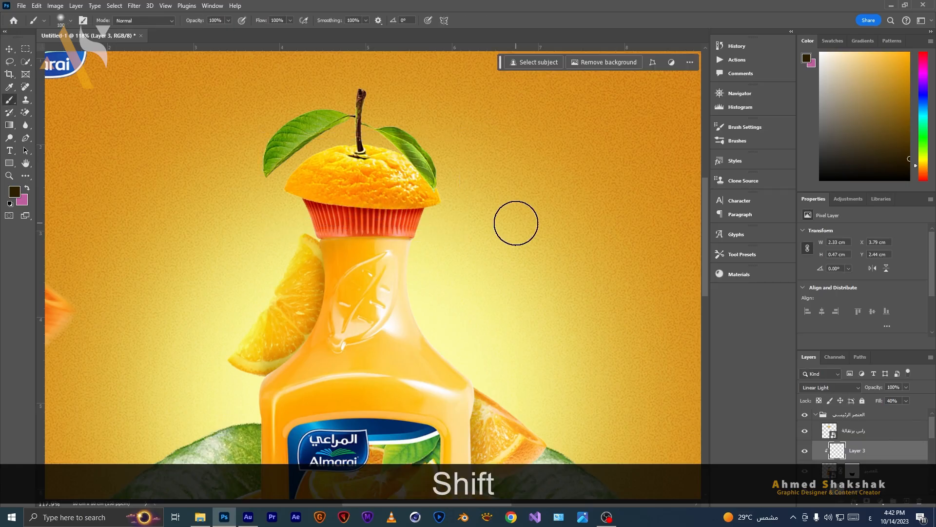
pyautogui.scroll(-4, 474, 260)
pyautogui.moveTo(450, 335); pyautogui.dragTo(364, 262)
pyautogui.scroll(-1, 454, 265)
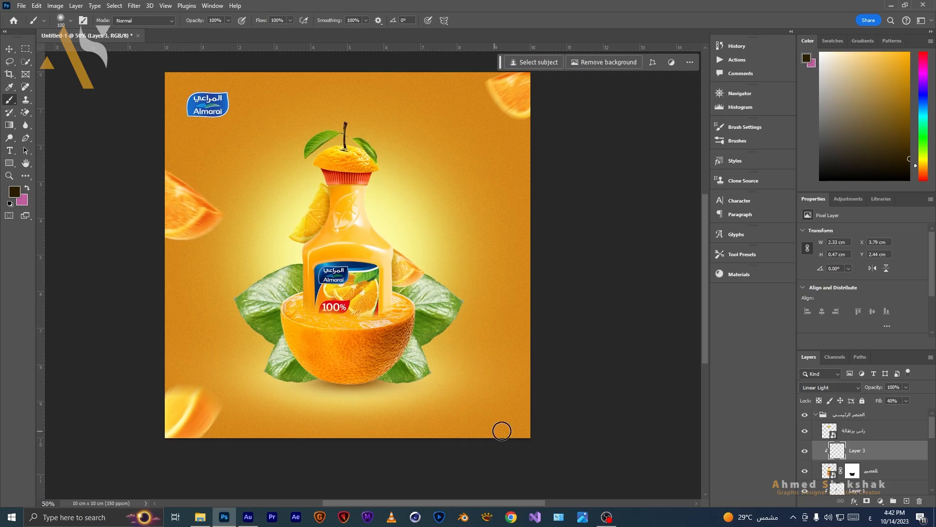
# Step: Rotate the whole main product group a few degrees clockwise and reposition it near the canvas centre
pyautogui.click(816, 414)
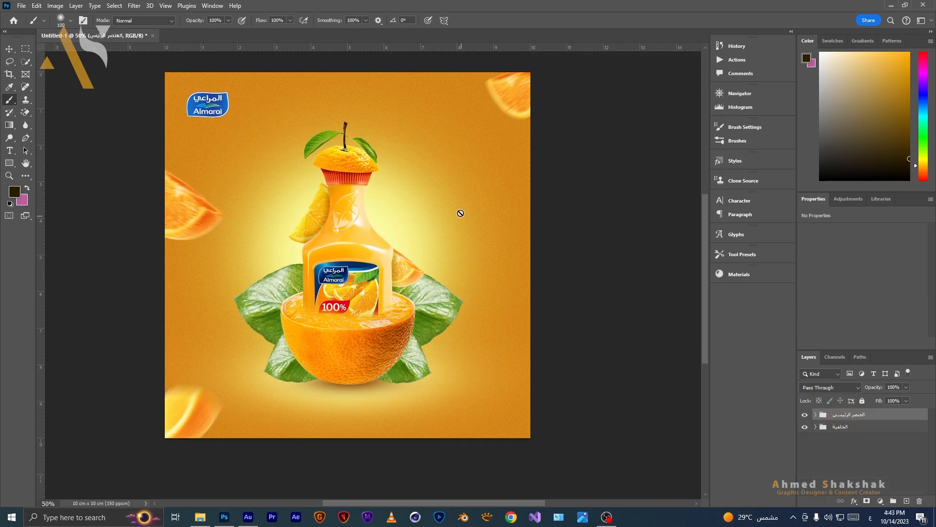
pyautogui.press('v')
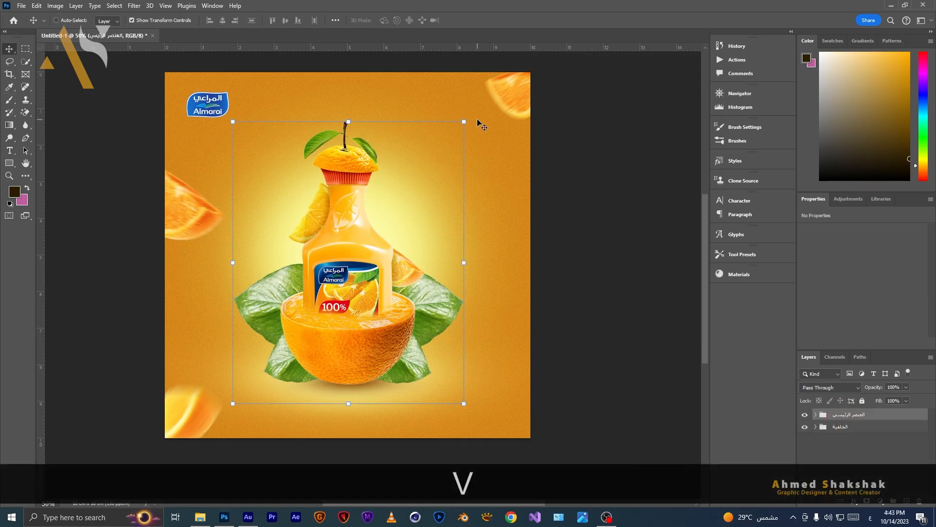
pyautogui.moveTo(476, 116); pyautogui.dragTo(483, 122)
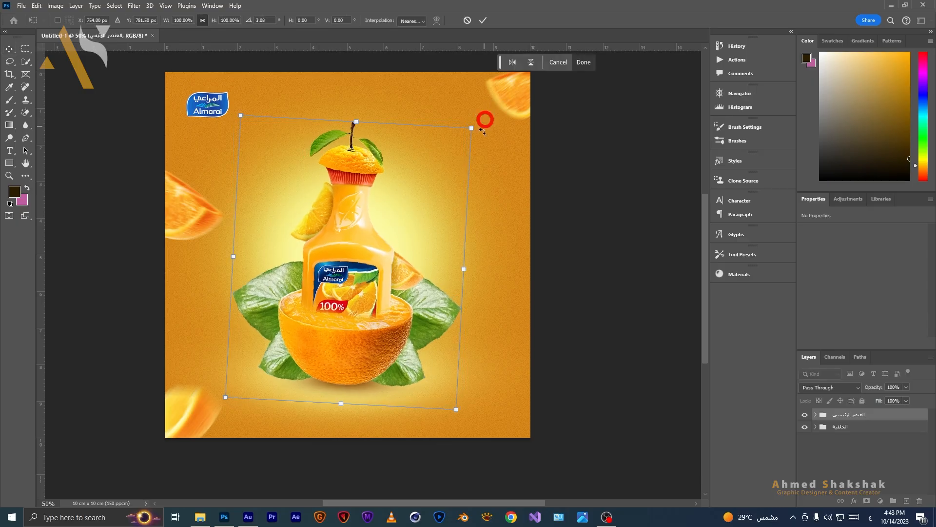
pyautogui.moveTo(365, 353); pyautogui.dragTo(368, 356)
pyautogui.press('Return')
pyautogui.moveTo(470, 404); pyautogui.dragTo(464, 411)
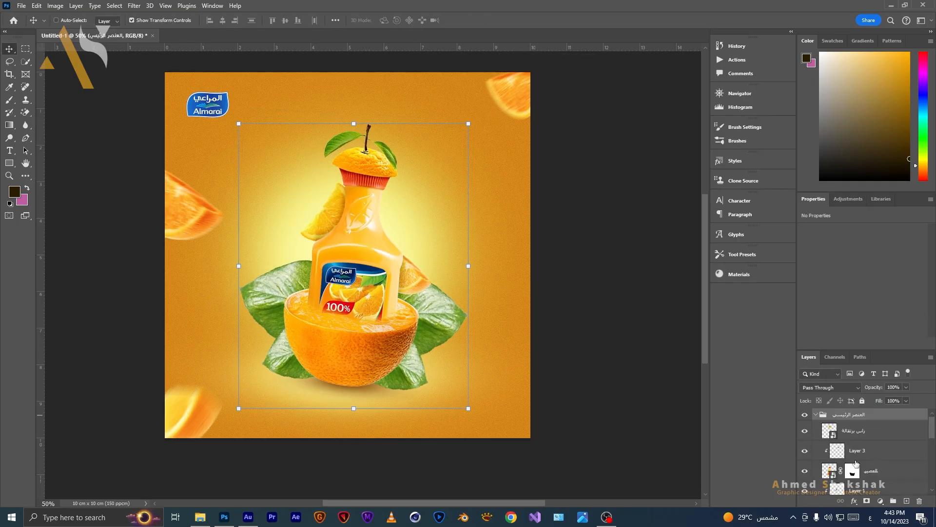
# Step: Realign the ظل shadow layer beneath the tilted half orange, about 5.35 × 1.13 cm, nudging it right to X 2.33 cm
pyautogui.scroll(-3, 856, 464)
pyautogui.scroll(-6, 857, 465)
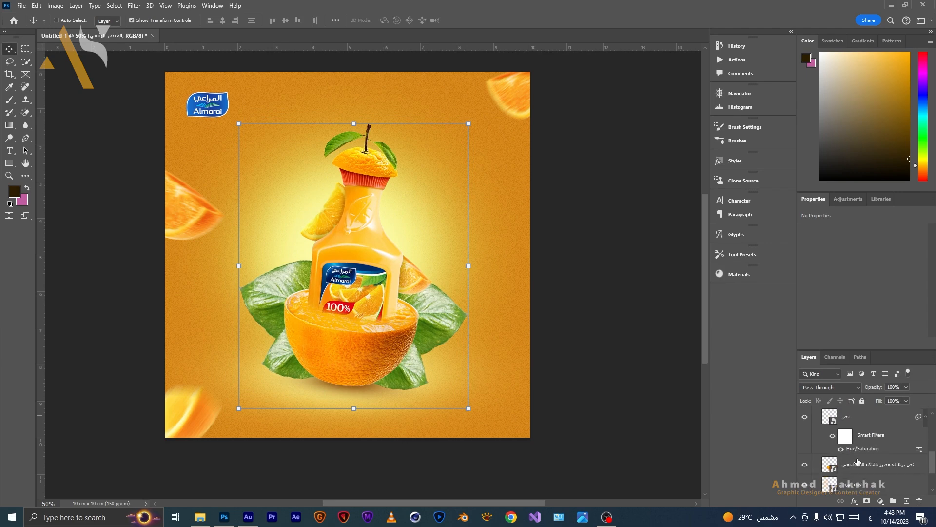
pyautogui.scroll(-1, 858, 462)
pyautogui.click(859, 473)
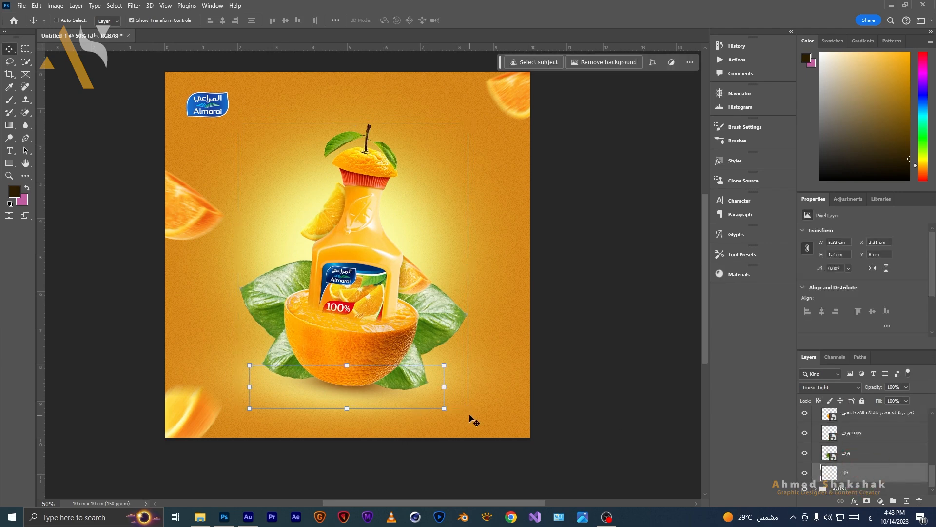
pyautogui.press('Right')
pyautogui.press('Right')
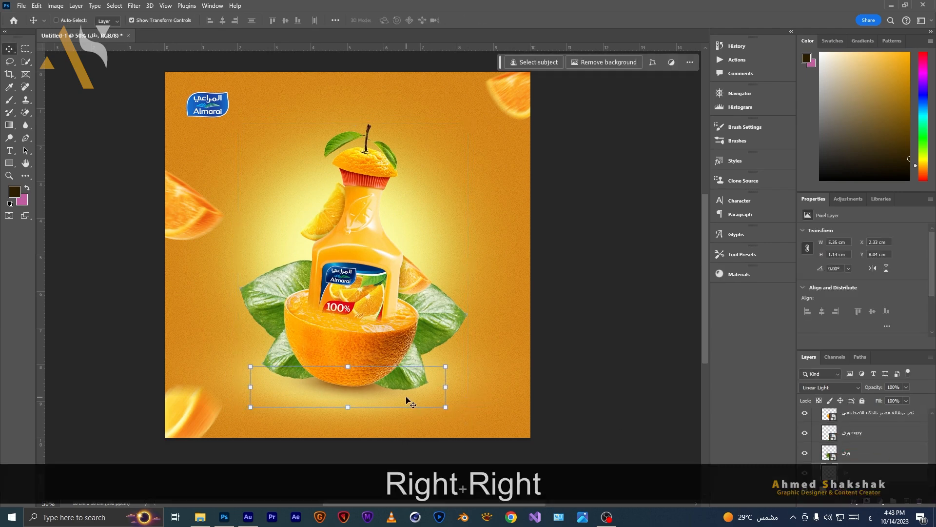
pyautogui.press('Return')
# Step: Place the leaf image ورق.png from File Explorer into the canvas's lower-right corner, partly cropped by the edges
pyautogui.press('m')
pyautogui.click(200, 516)
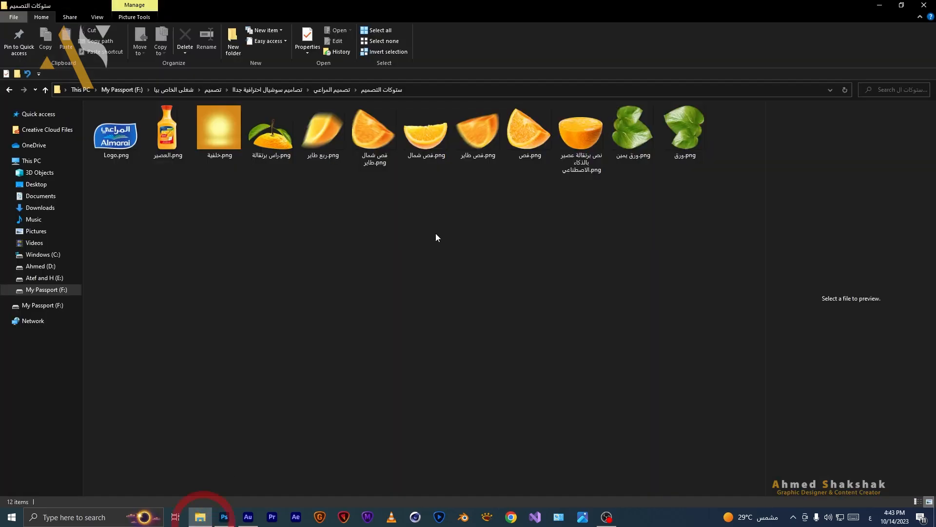
pyautogui.moveTo(686, 135); pyautogui.dragTo(474, 417)
pyautogui.moveTo(218, 117); pyautogui.dragTo(412, 255)
pyautogui.moveTo(482, 273); pyautogui.dragTo(502, 332)
pyautogui.moveTo(423, 337); pyautogui.dragTo(508, 413)
pyautogui.press('Return')
# Step: Stamp all visible artwork into a new merged layer above both groups
pyautogui.moveTo(880, 417); pyautogui.dragTo(871, 442)
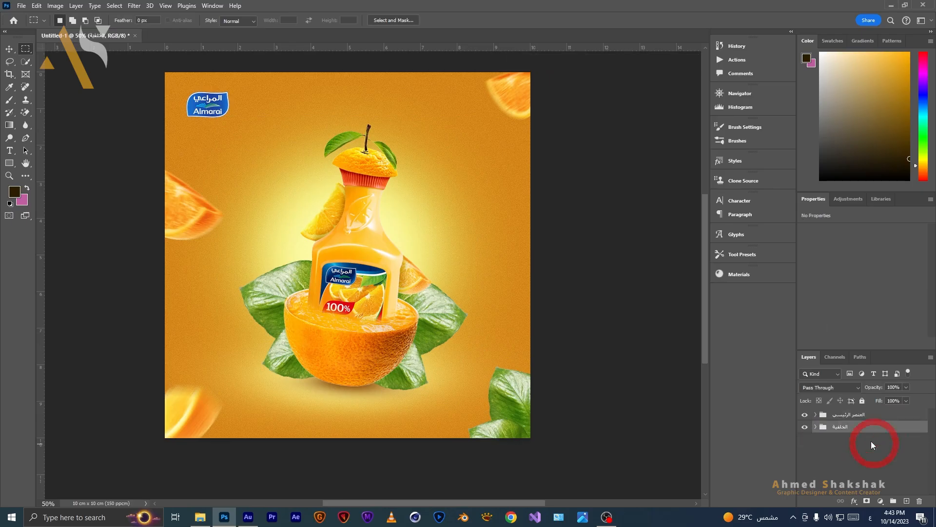
pyautogui.click(874, 418)
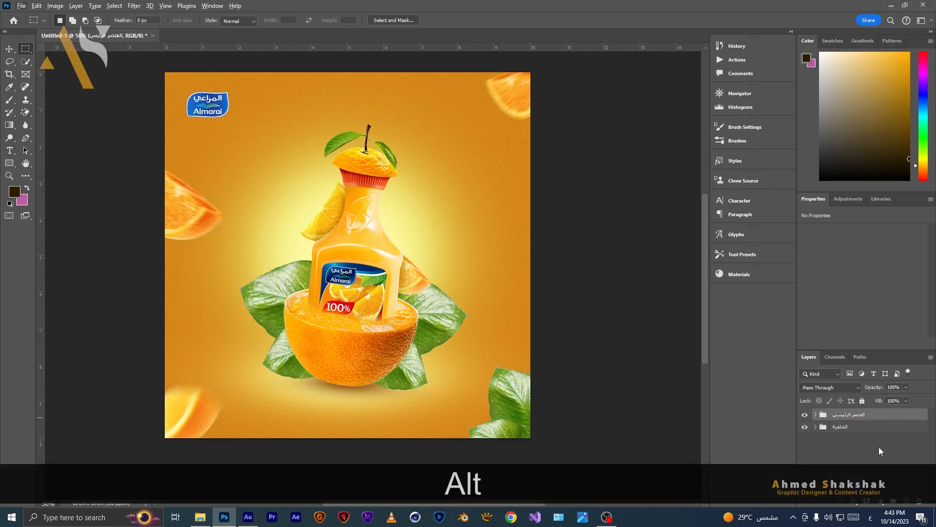
pyautogui.click(879, 447)
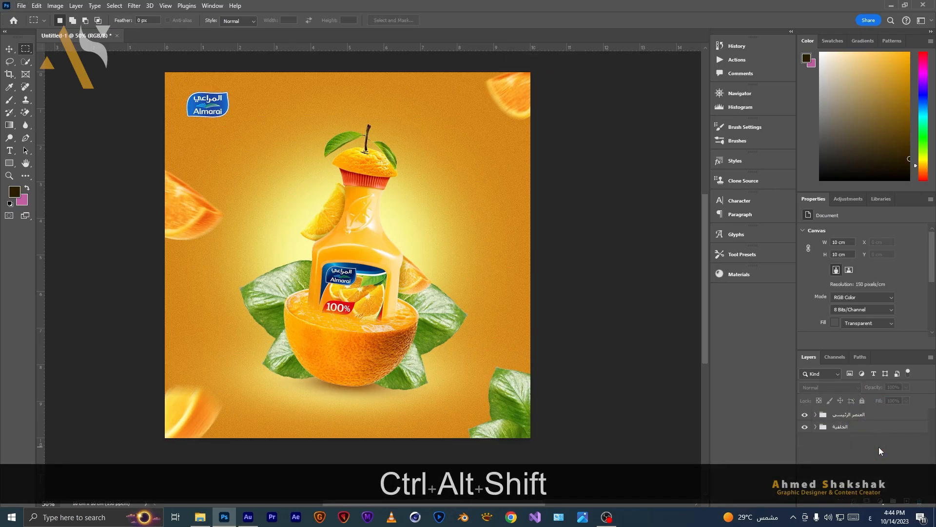
pyautogui.hotkey('ctrl', 'alt', 'shift', 'e')
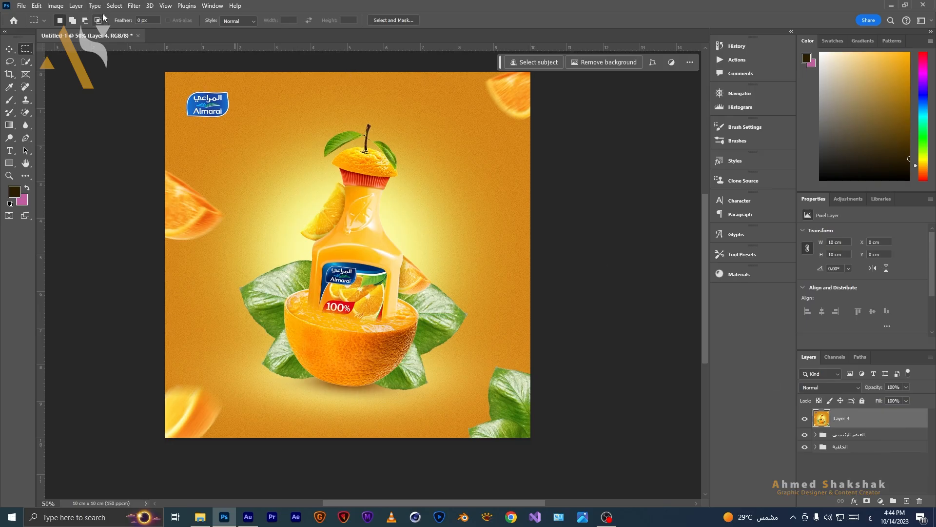
# Step: Open Camera Raw on Layer 4 and set Exposure -0.15, Contrast +10, Highlights -45, Shadows +40 and Blacks -10
pyautogui.click(134, 6)
pyautogui.click(166, 79)
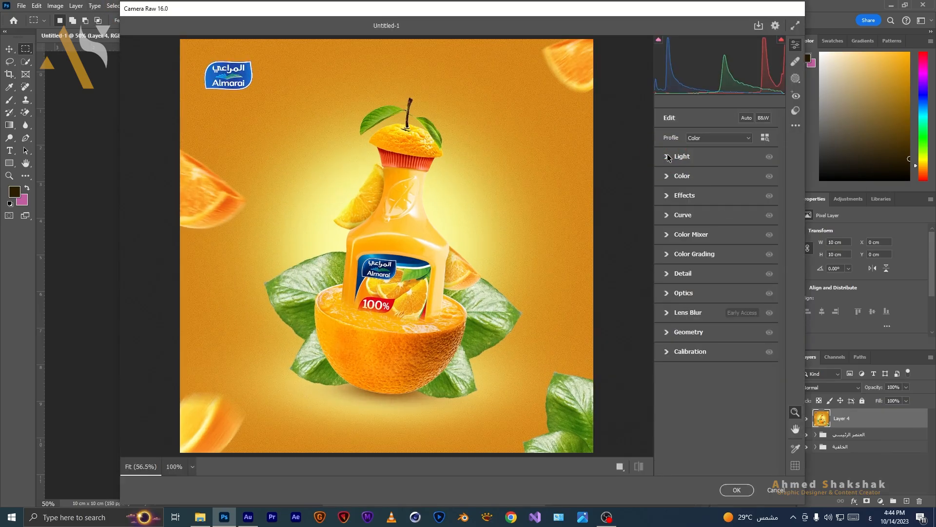
pyautogui.click(667, 157)
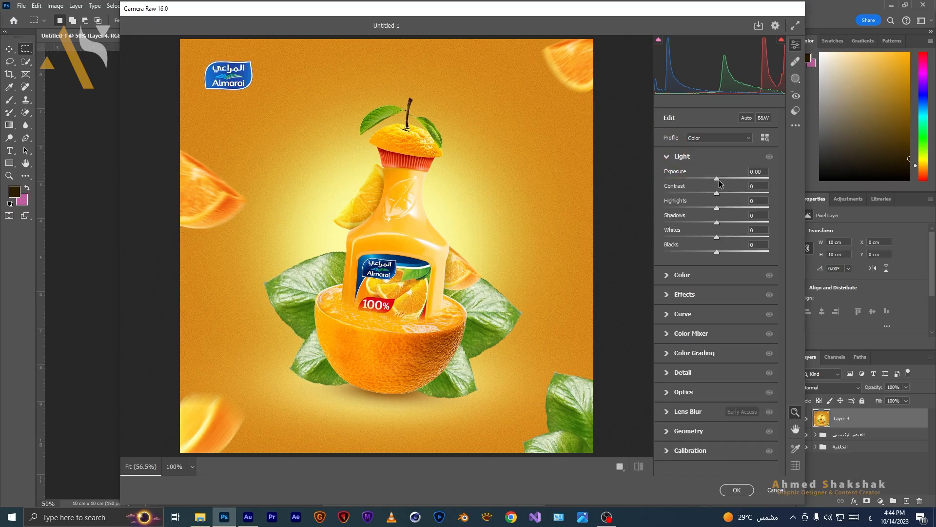
pyautogui.moveTo(717, 179); pyautogui.dragTo(713, 255)
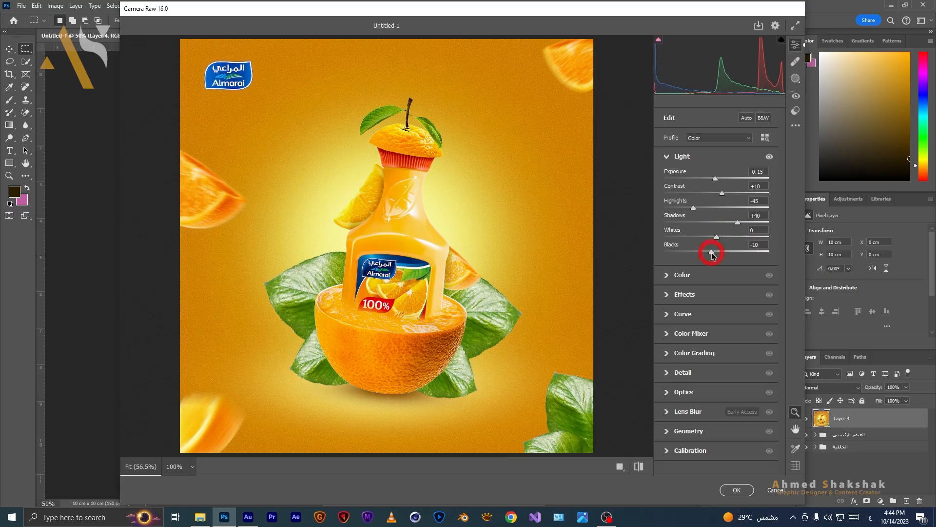
# Step: Try a color temperature of -4 and reset it
pyautogui.click(674, 276)
pyautogui.moveTo(718, 215); pyautogui.dragTo(716, 216)
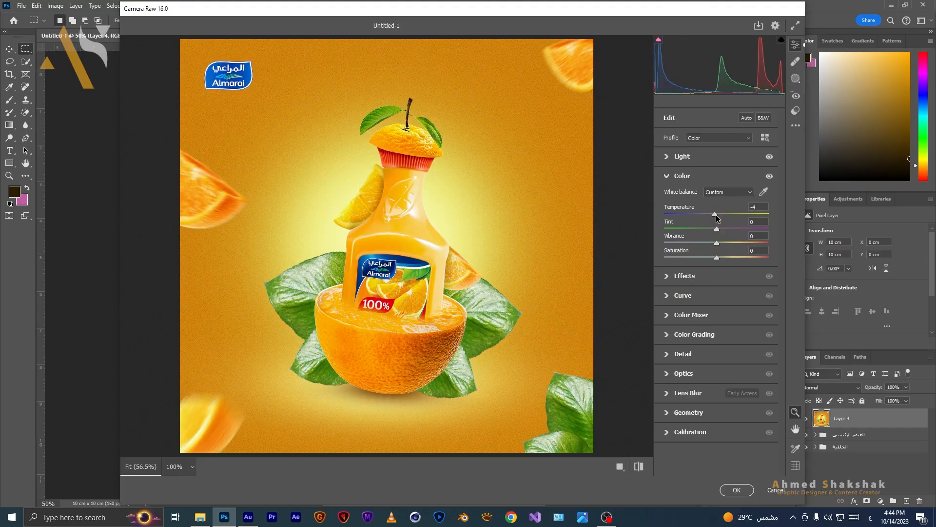
pyautogui.doubleClick(716, 215)
# Step: Set the Camera Raw effects to Texture +10 and Clarity +5
pyautogui.click(704, 272)
pyautogui.moveTo(716, 216)
pyautogui.mouseDown()
pyautogui.moveTo(730, 218)
pyautogui.moveTo(722, 233)
pyautogui.mouseUp()
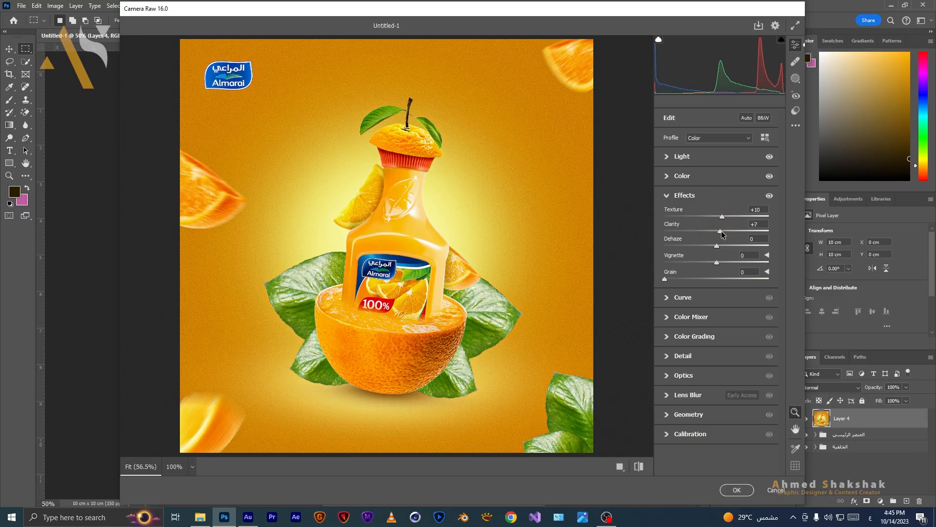
pyautogui.click(720, 232)
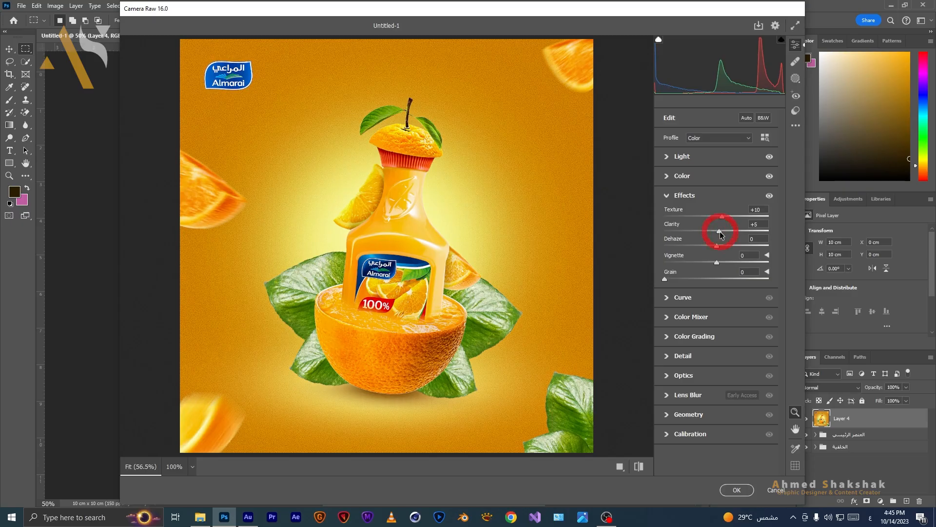
# Step: Set the Optics vignette to -50, apply the Camera Raw grading, and compare the design with Layer 4 off and on
pyautogui.click(668, 375)
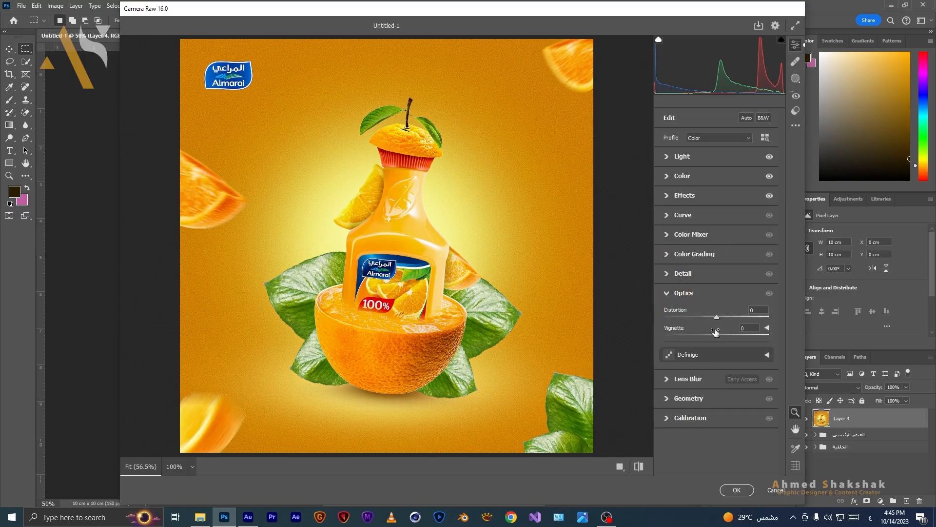
pyautogui.moveTo(720, 338); pyautogui.dragTo(694, 338)
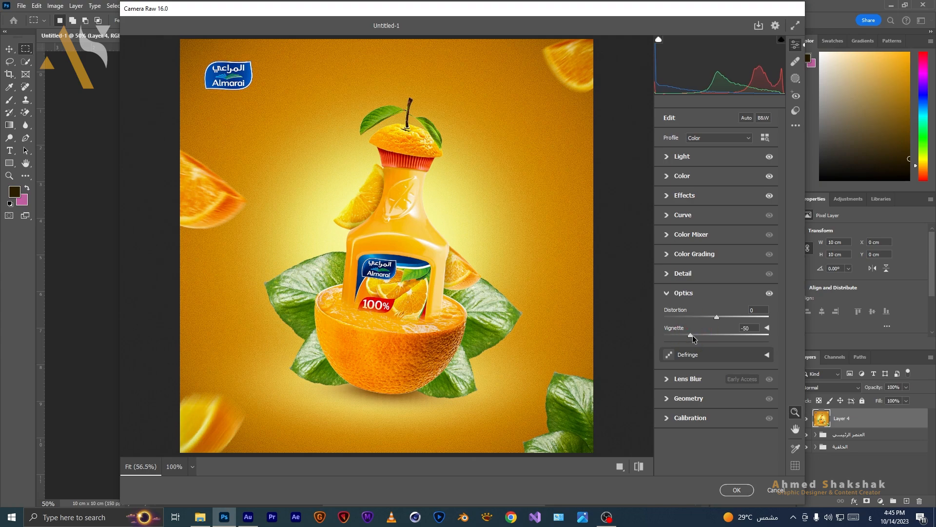
pyautogui.click(736, 489)
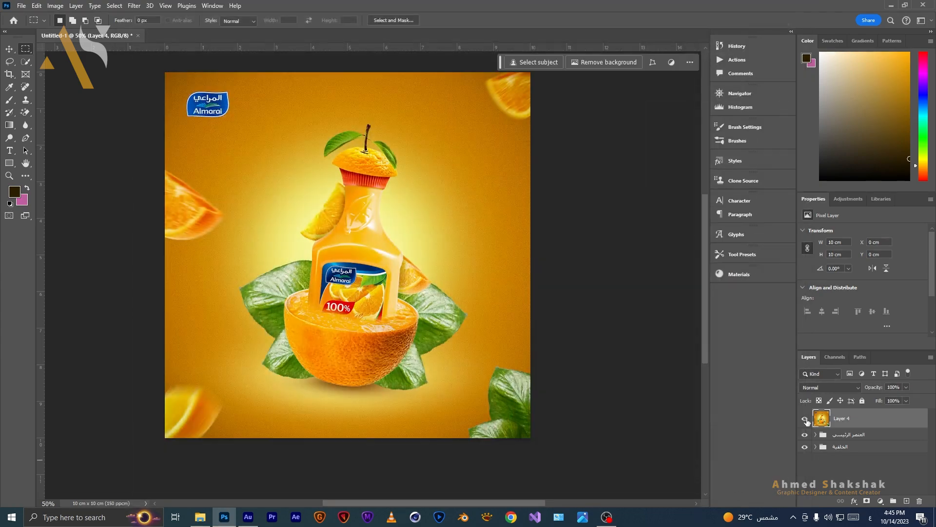
pyautogui.click(804, 420)
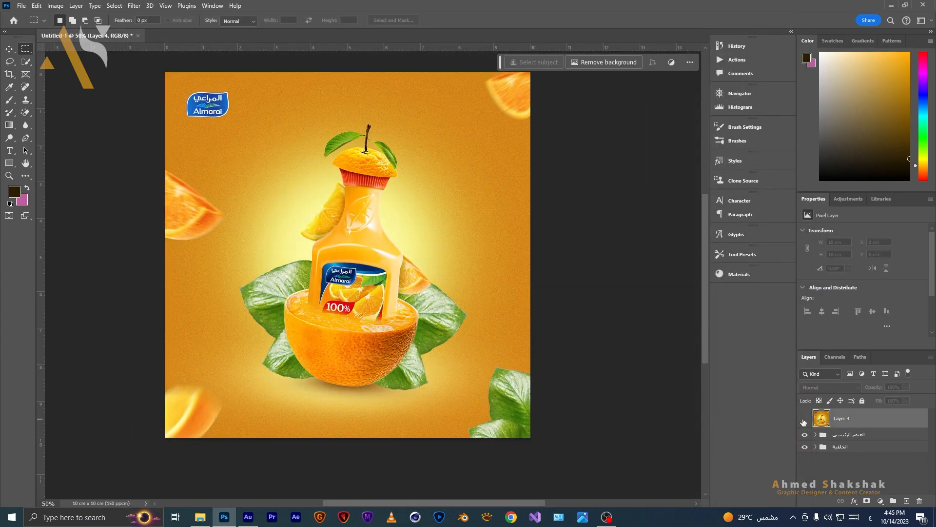
pyautogui.click(804, 421)
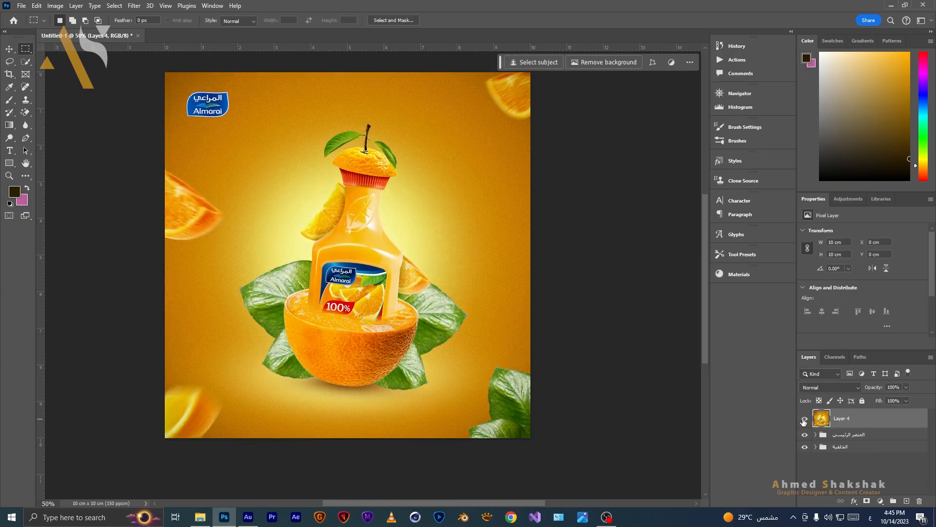